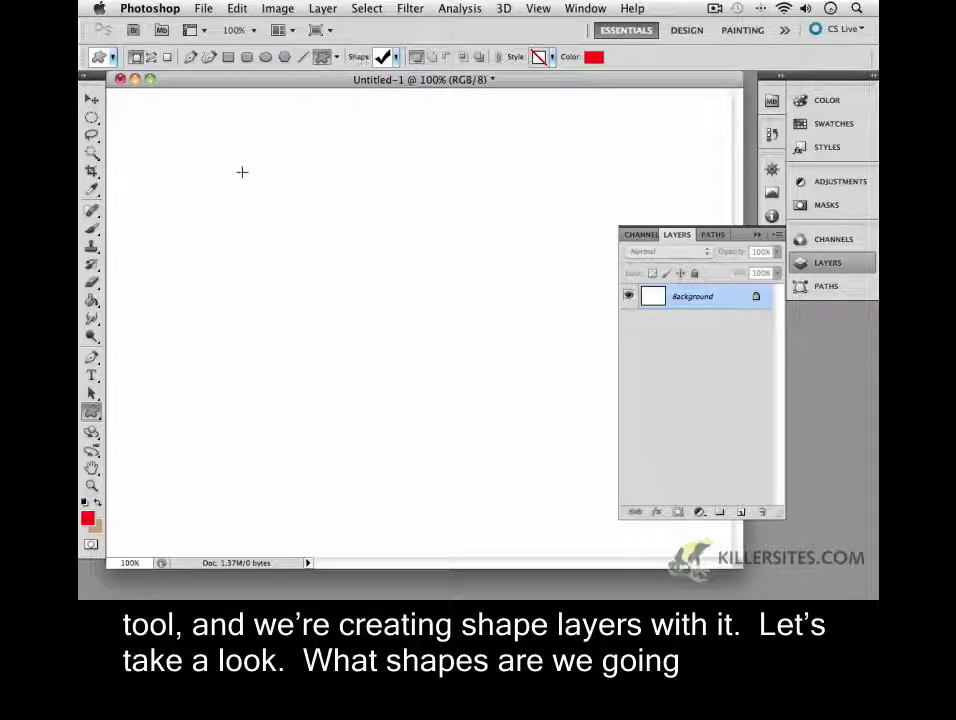
- Reset the custom shape presets to the default set, replacing the current shapes
left_click(396, 58)
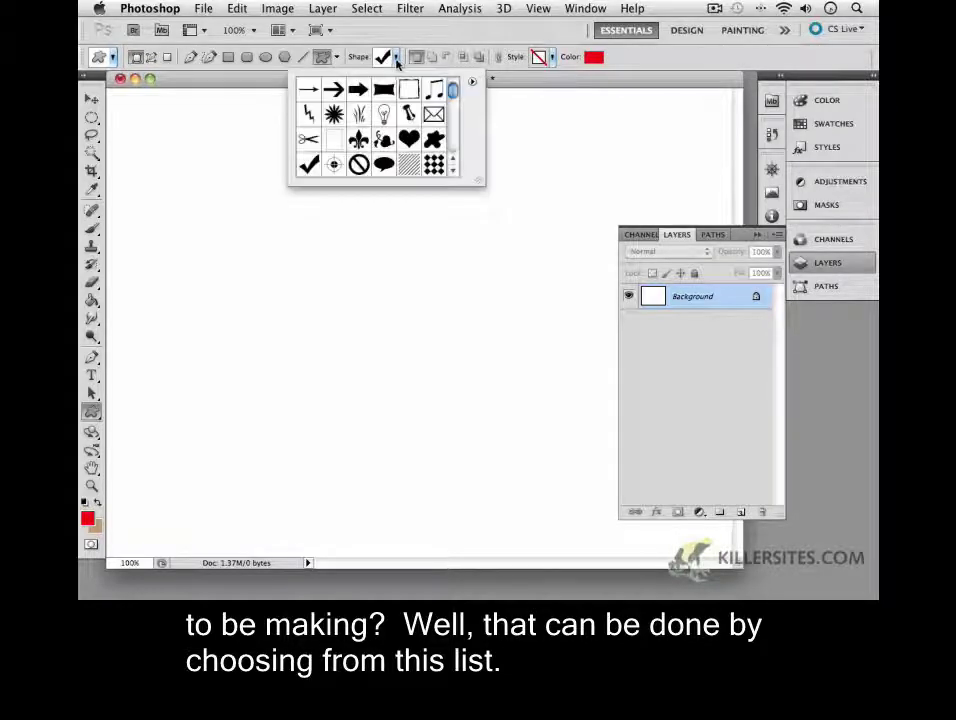
left_click(474, 85)
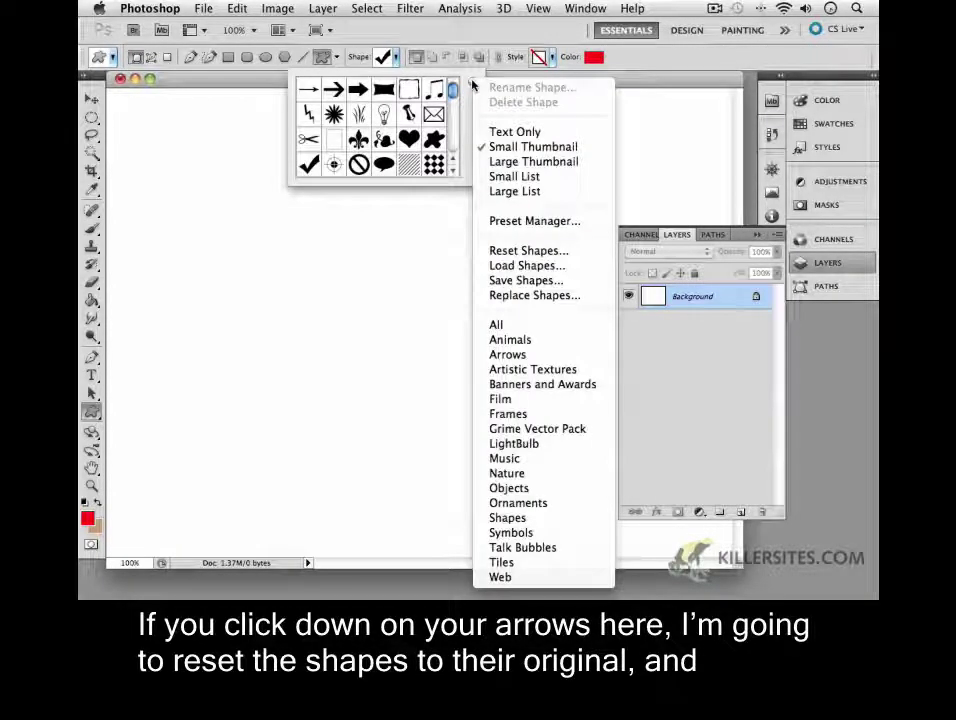
left_click(535, 250)
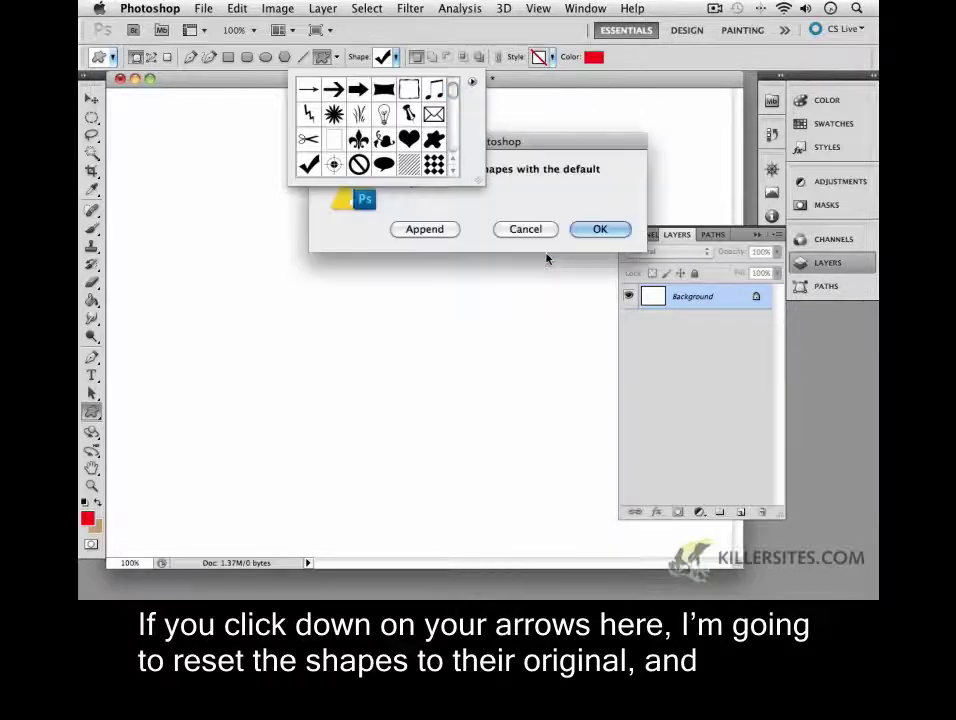
left_click(600, 229)
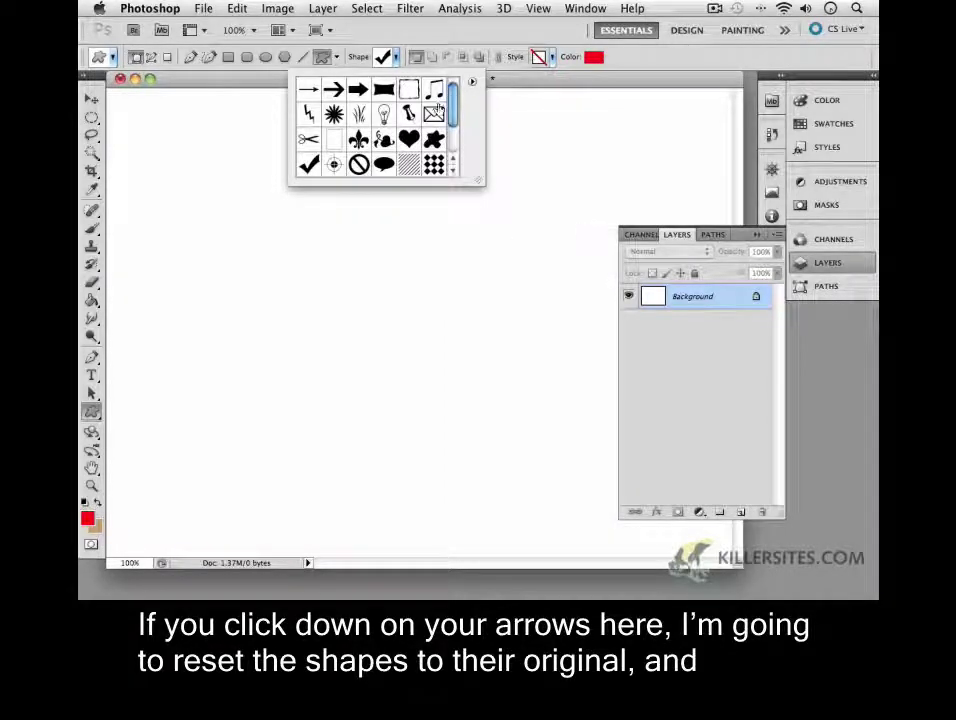
- Draw a red oval speech bubble as a shape layer in the upper part of the canvas using the talk bubble custom shape
mouse_move(453, 100)
left_mouse_down()
mouse_move(453, 125)
mouse_move(455, 100)
left_mouse_up()
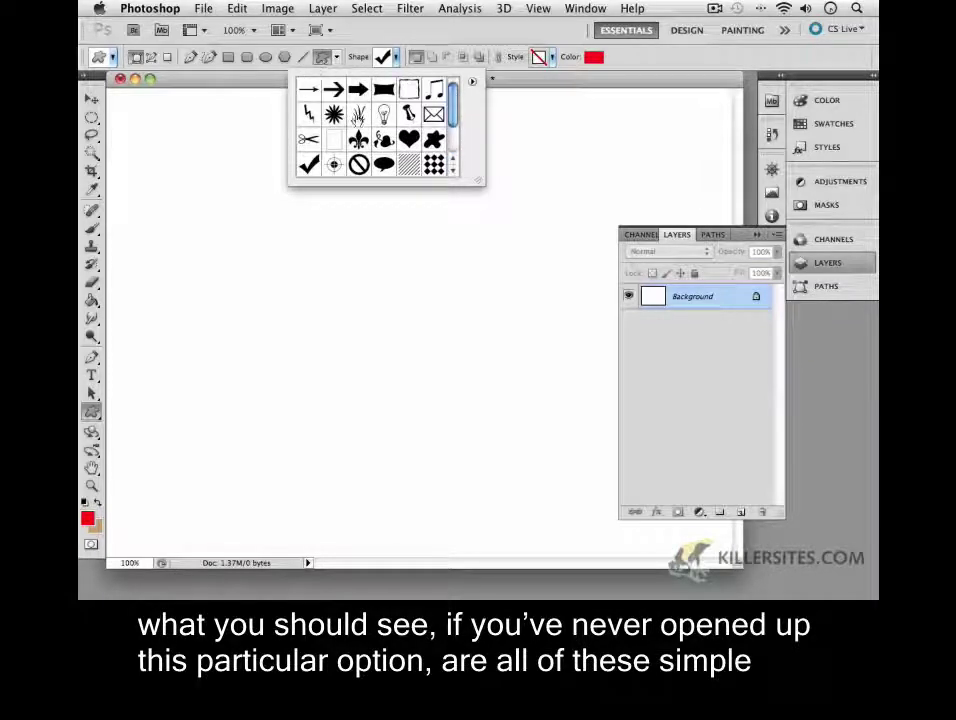
mouse_move(453, 115)
left_mouse_down()
mouse_move(453, 132)
mouse_move(453, 95)
left_mouse_up()
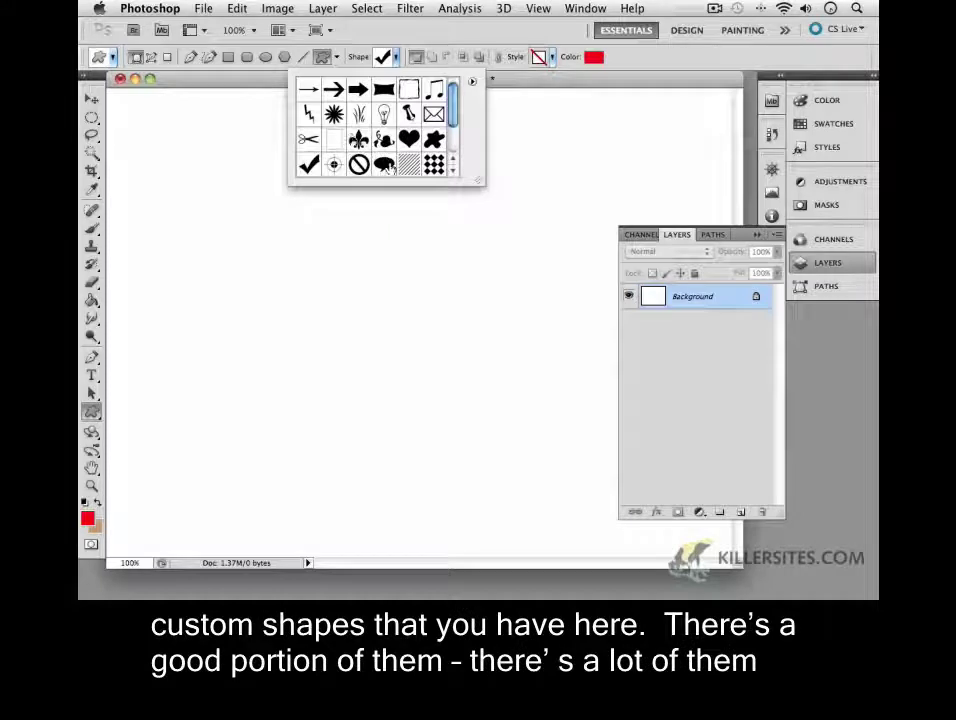
left_click(380, 171)
left_click_drag(196, 151, 362, 276)
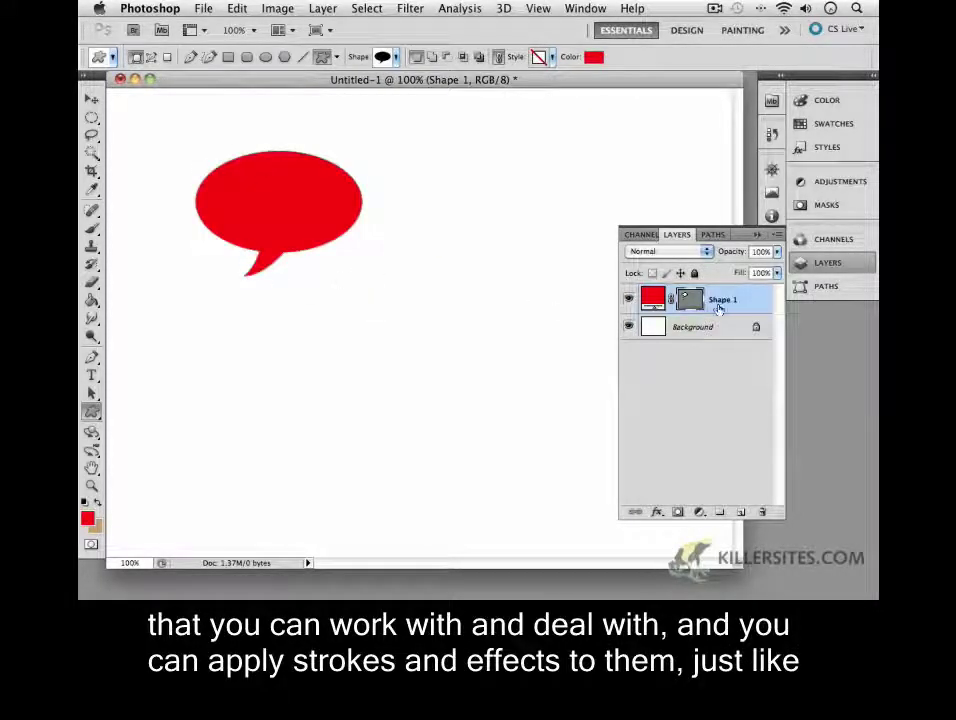
left_click(657, 511)
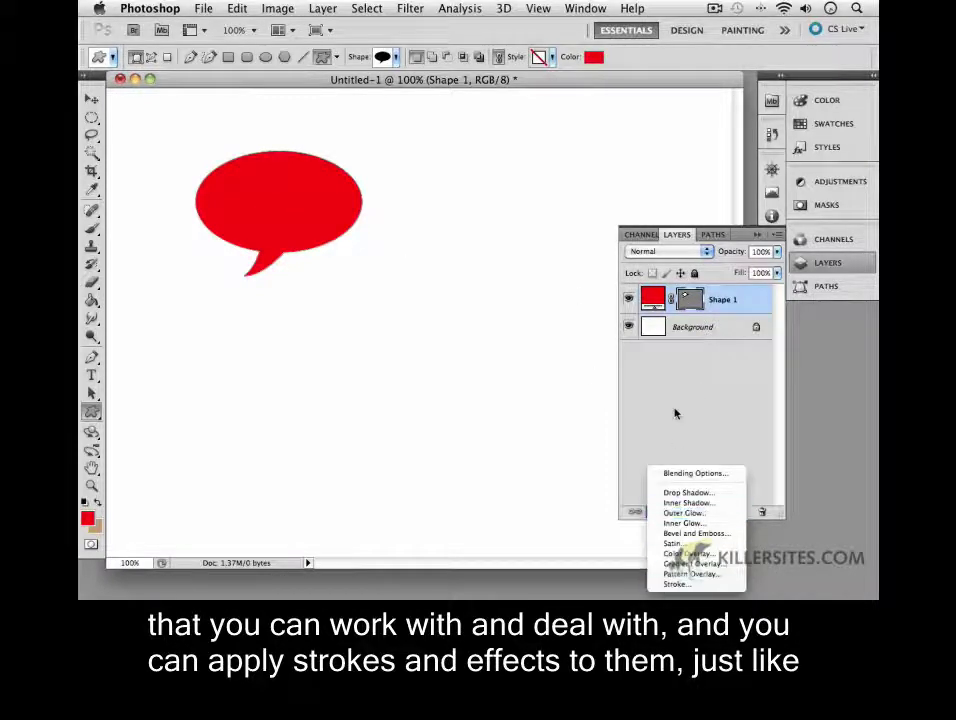
left_click(471, 290)
left_click(91, 99)
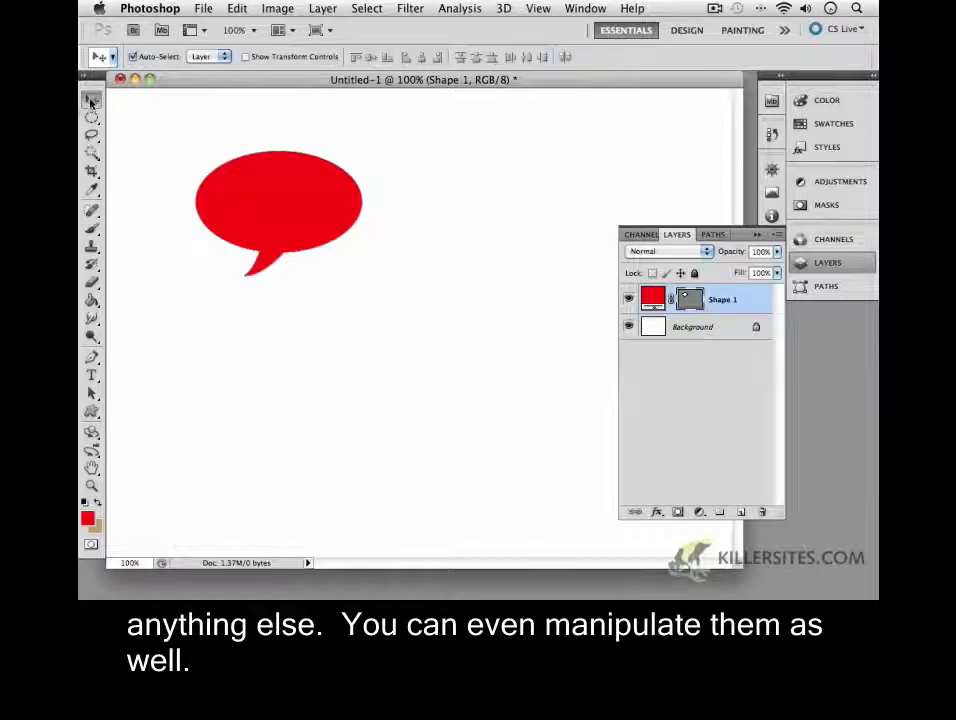
left_click(212, 162)
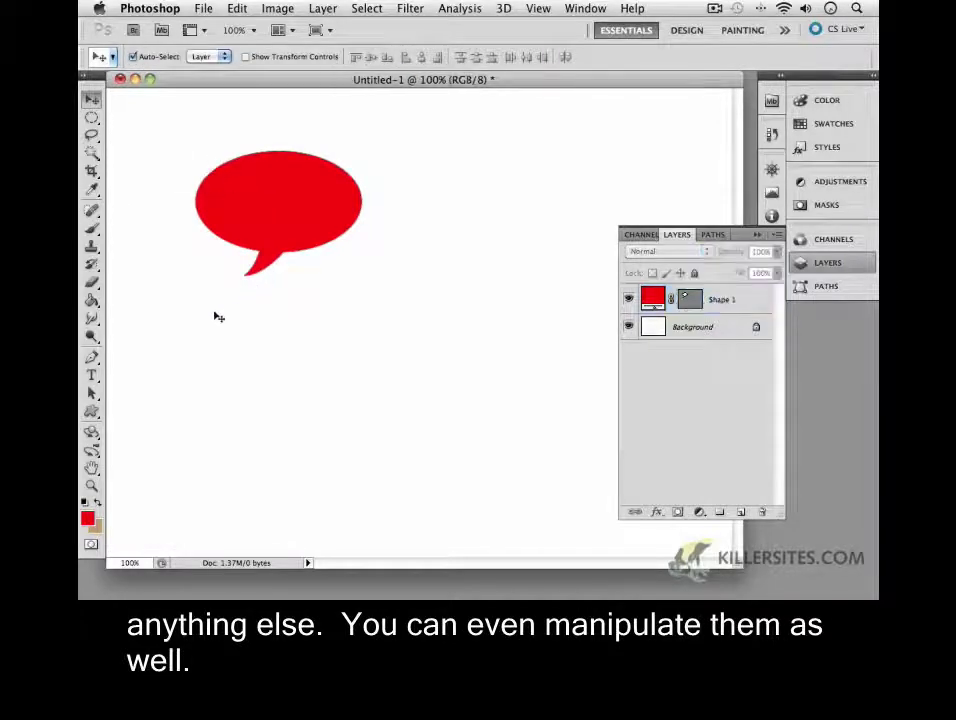
- Stretch the speech bubble's tail tip down and outward with the Direct Selection tool and adjust its handle for a curved tail
left_click_drag(91, 395, 128, 406)
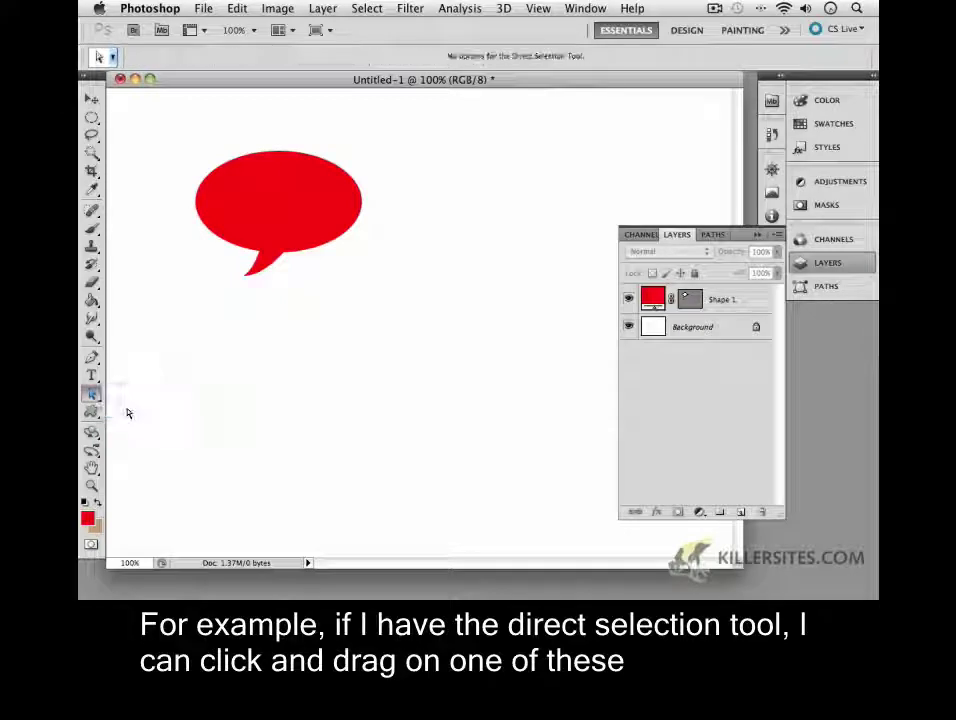
left_click(241, 271)
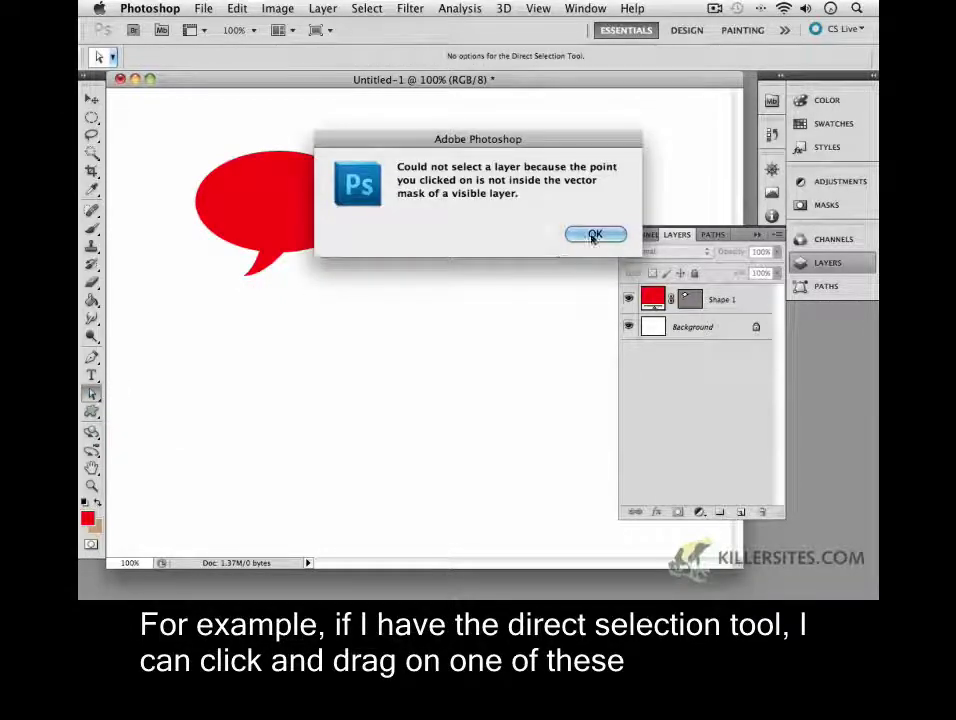
left_click(594, 236)
left_click(246, 280)
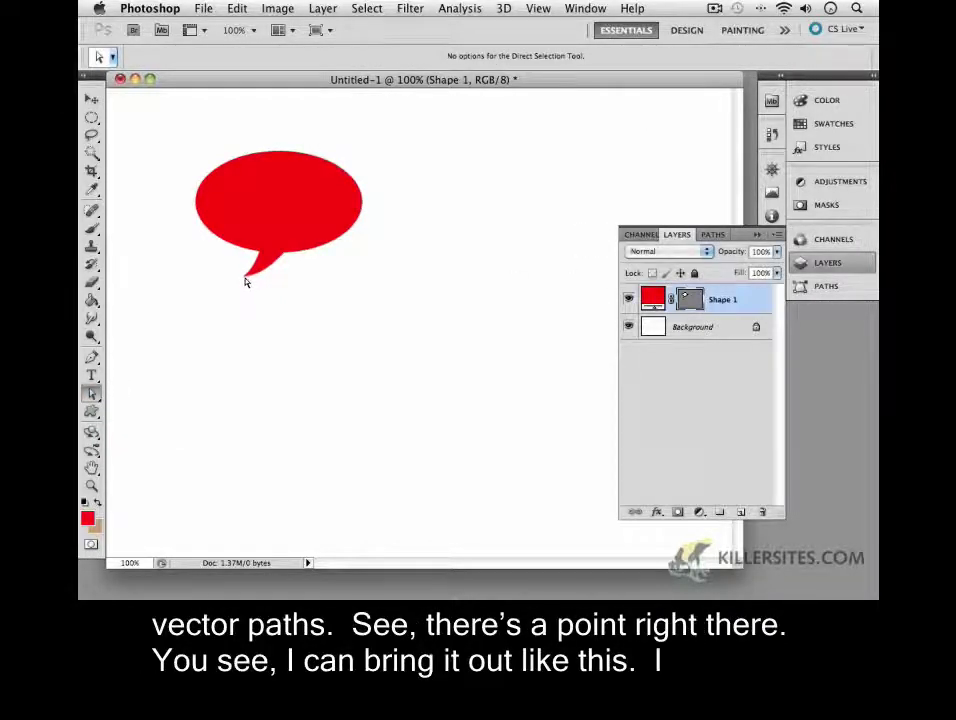
left_click_drag(246, 281, 226, 293)
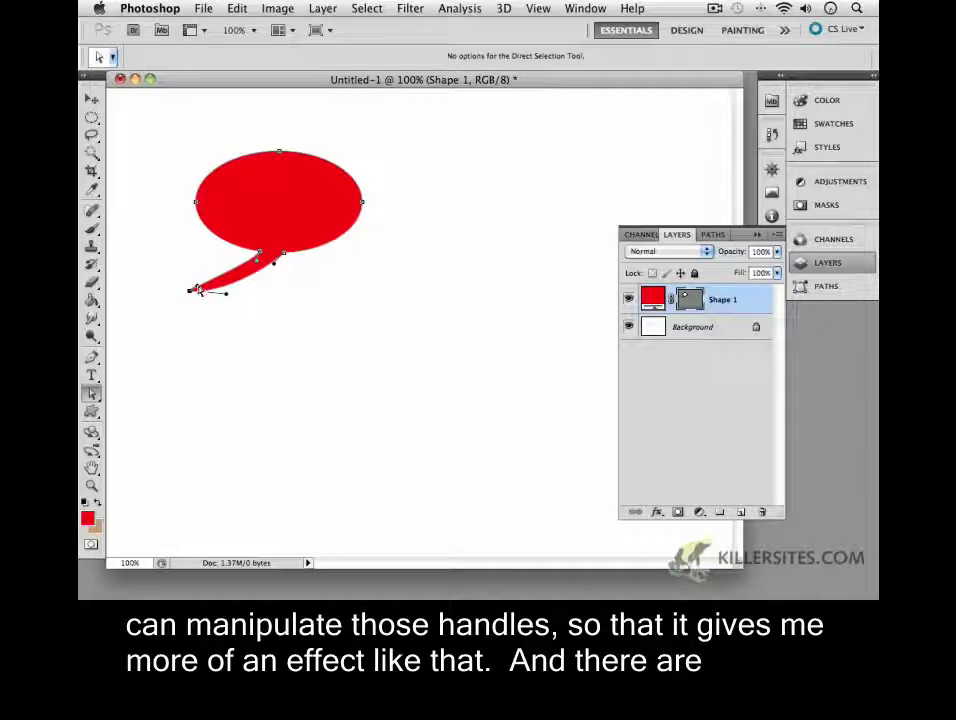
left_click(267, 305)
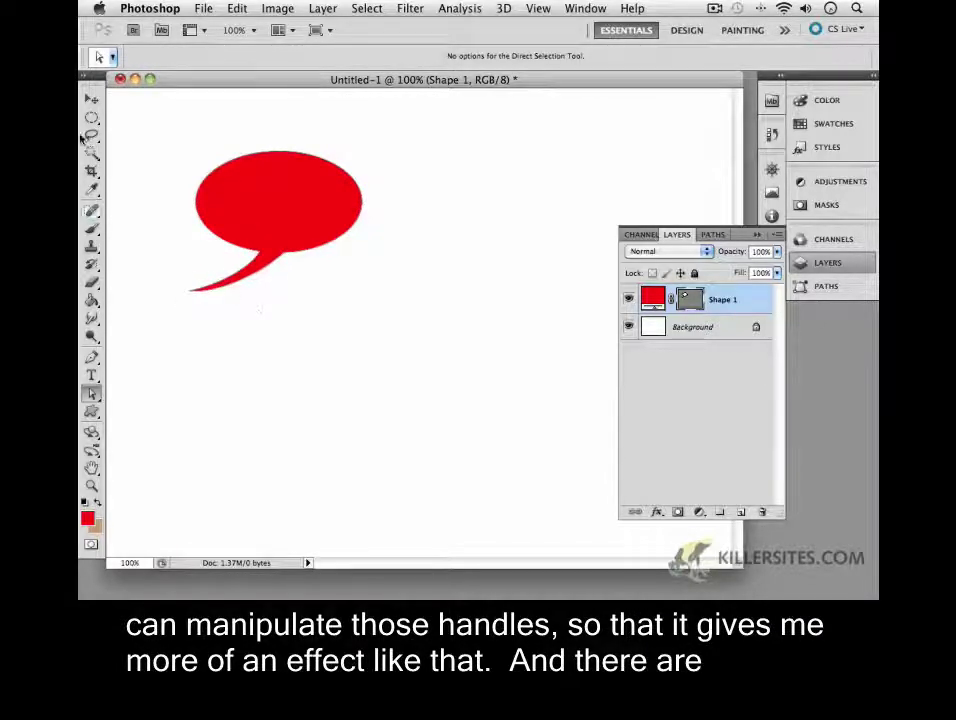
- Reposition the speech bubble's tail tip with the Direct Selection tool, leaving a short curved tail just below the bubble's left half
left_click(91, 99)
left_click(179, 136)
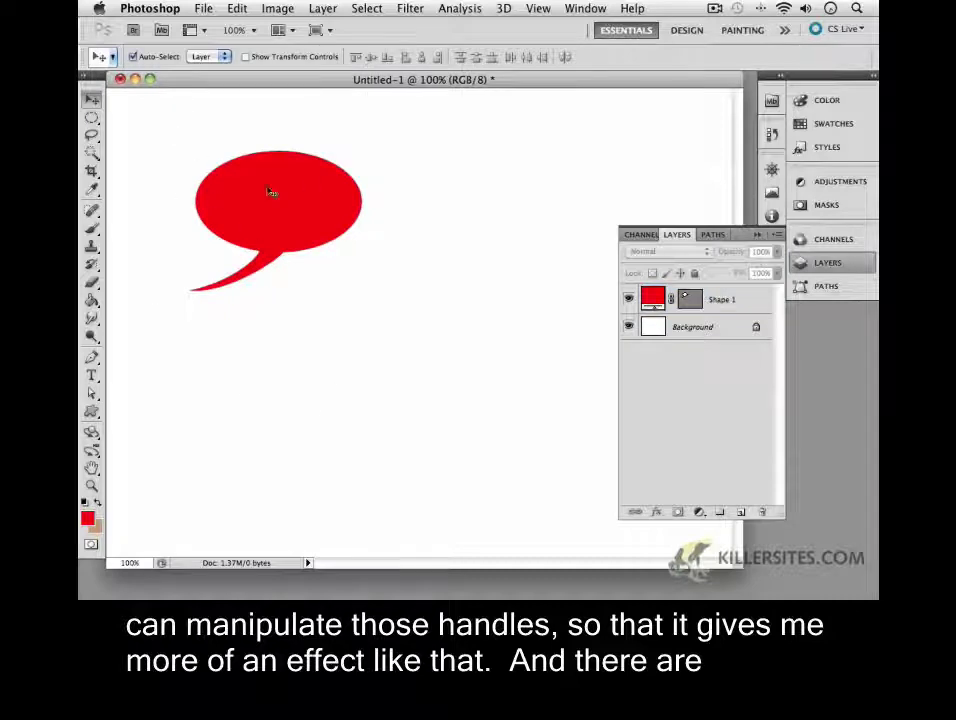
left_click(188, 290)
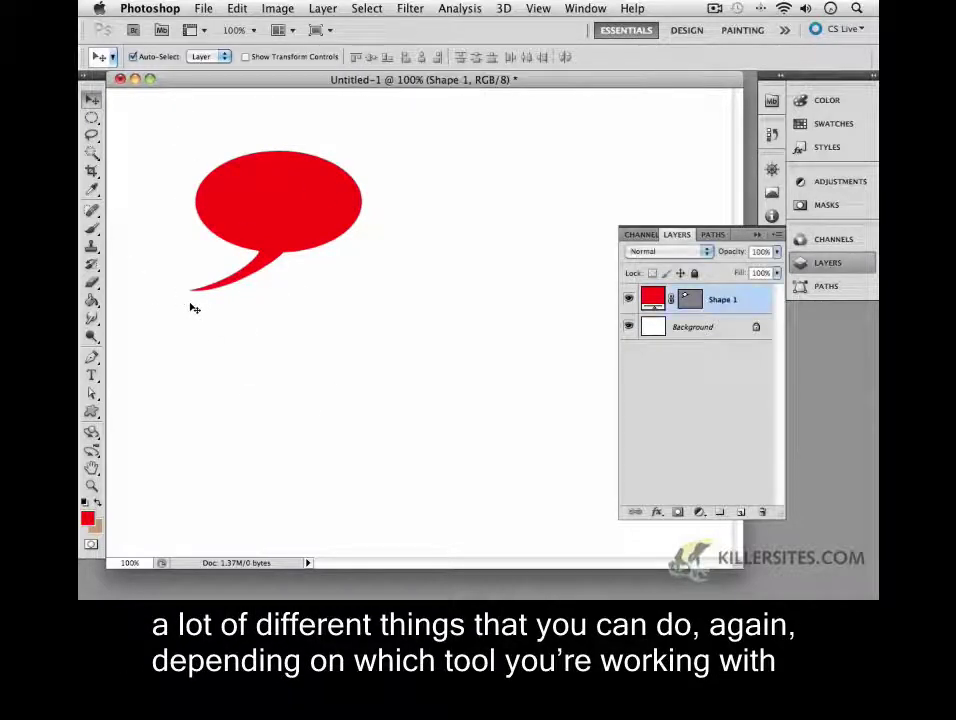
key("shift+a")
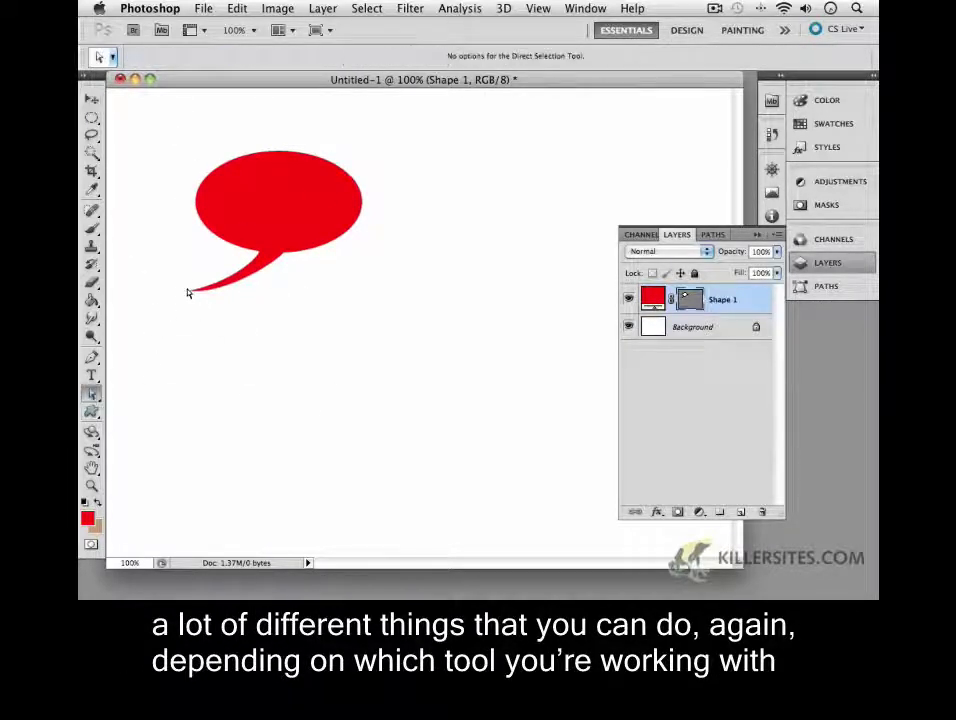
left_click_drag(190, 291, 279, 319)
left_click(310, 236)
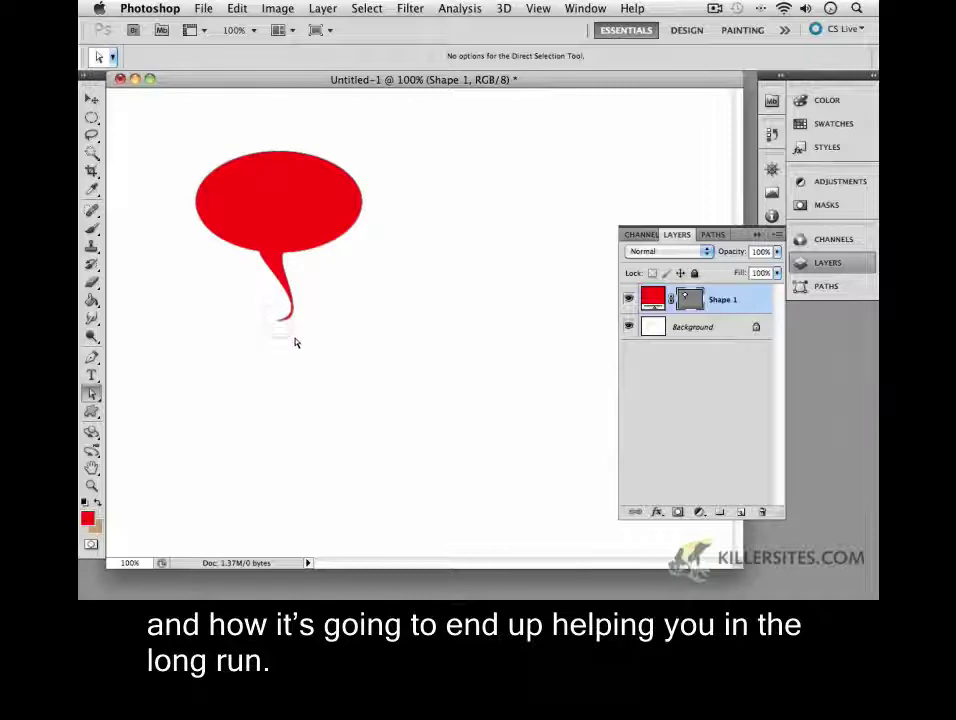
left_click_drag(276, 305, 226, 284)
left_click(311, 314)
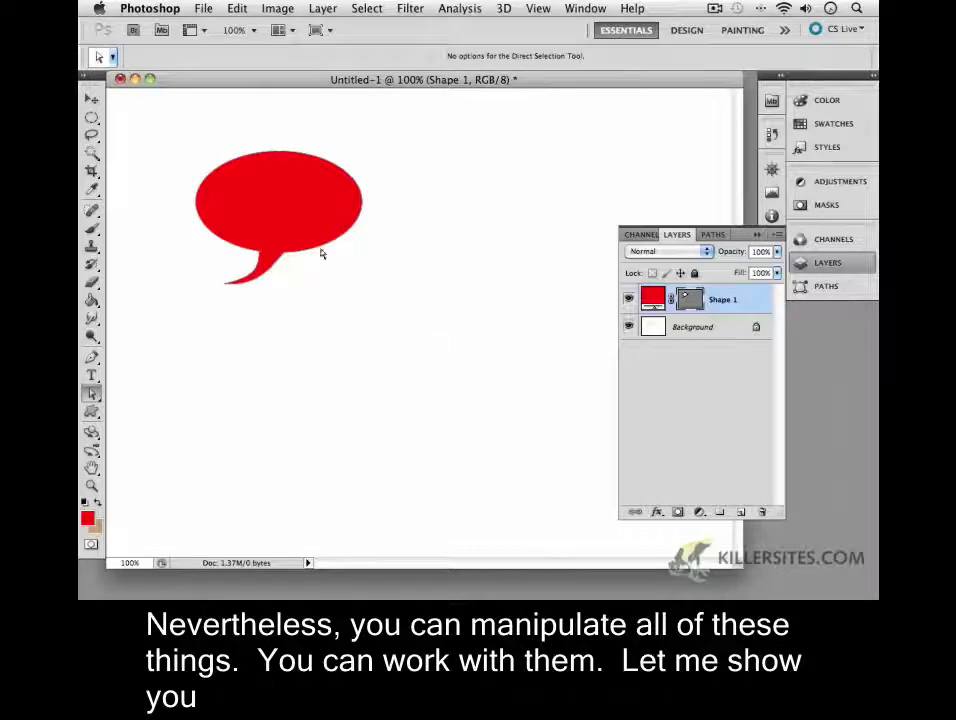
- Draw a red pushpin custom shape below the speech bubble with its proportions constrained
left_click(91, 413)
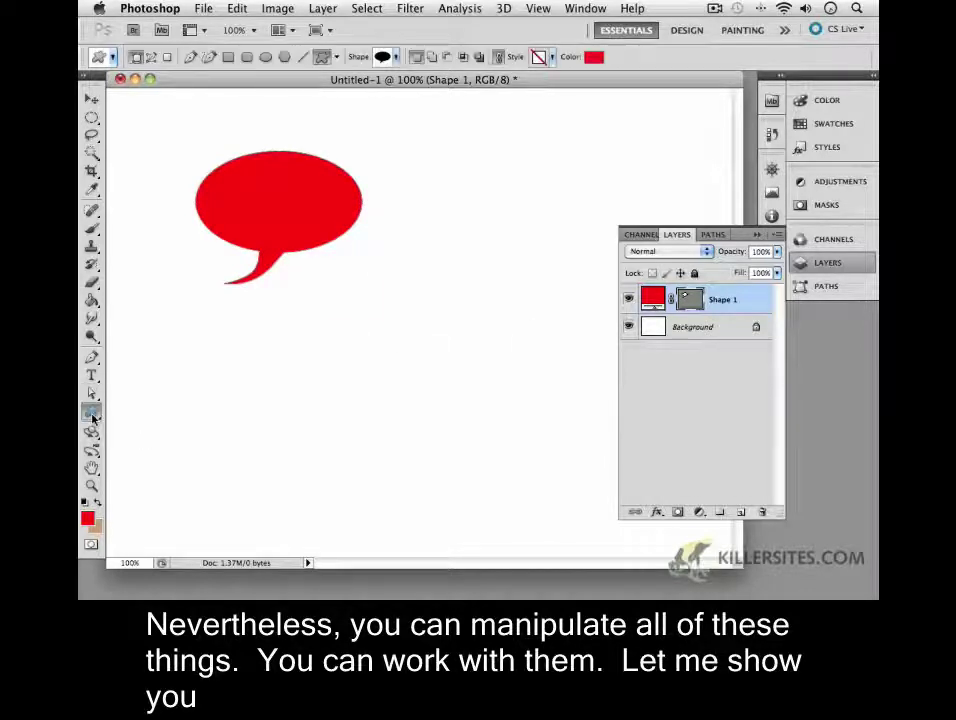
left_click(395, 57)
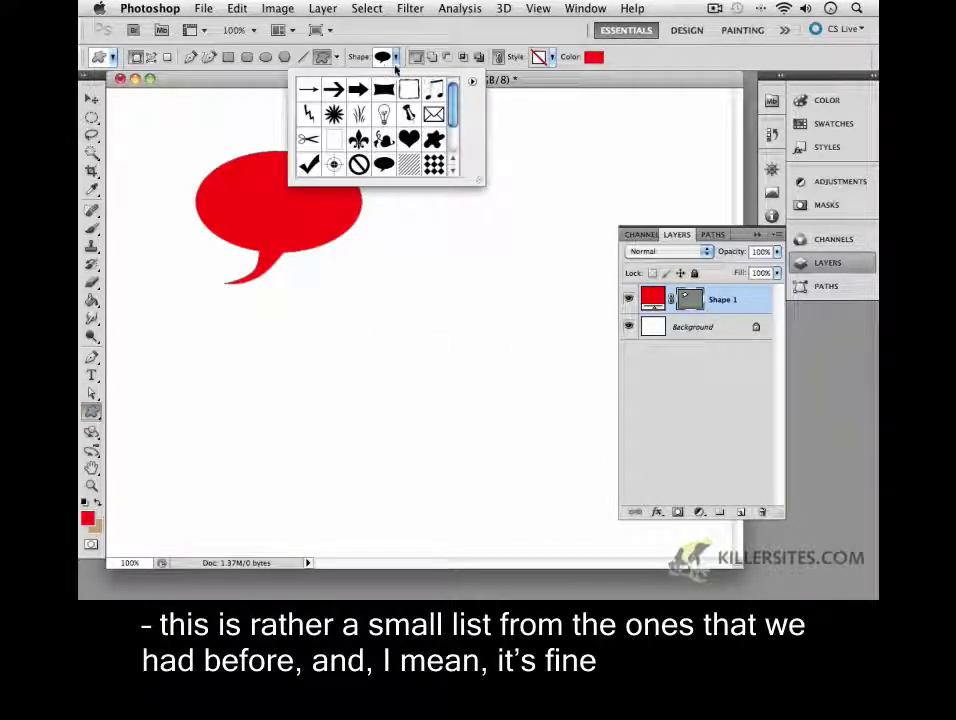
mouse_move(452, 125)
left_mouse_down()
mouse_move(452, 160)
mouse_move(452, 88)
mouse_move(453, 160)
mouse_move(455, 103)
left_mouse_up()
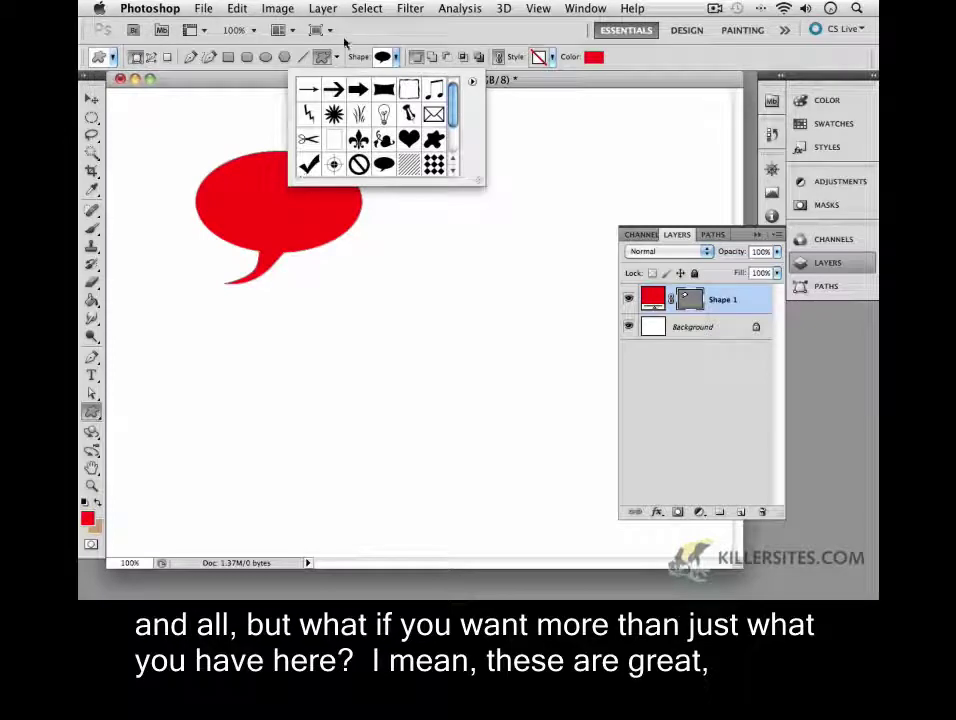
left_click(409, 114)
left_click_drag(230, 302, 316, 451)
- Move the pushpin to the canvas's upper-left area and shift the speech bubble down so the pin's point touches its edge
left_click(91, 99)
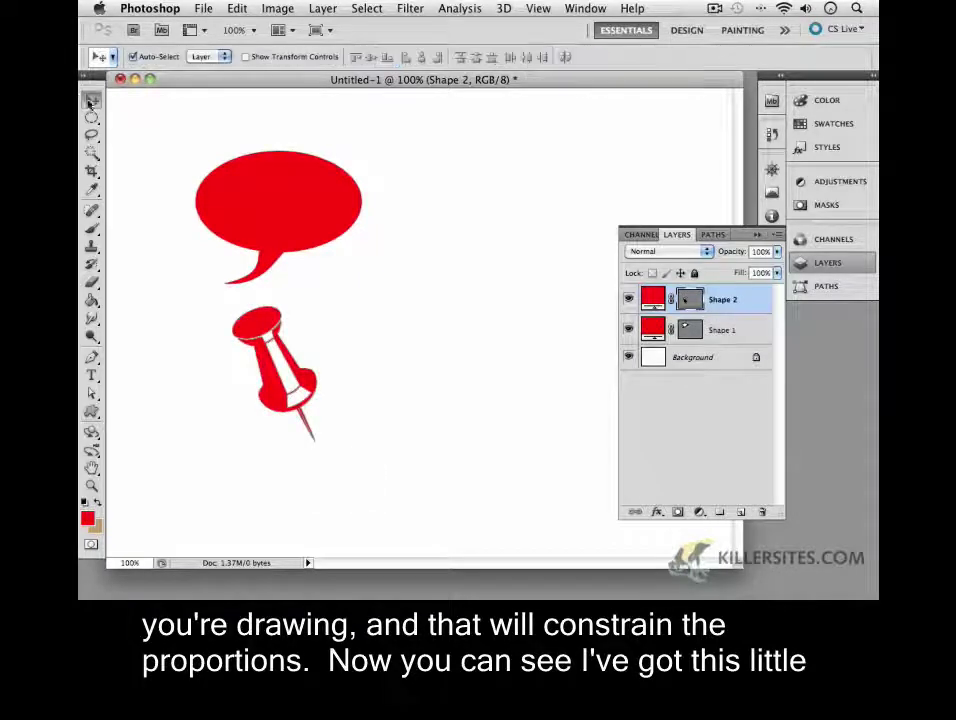
left_click_drag(266, 377, 170, 179)
left_click_drag(316, 239, 328, 294)
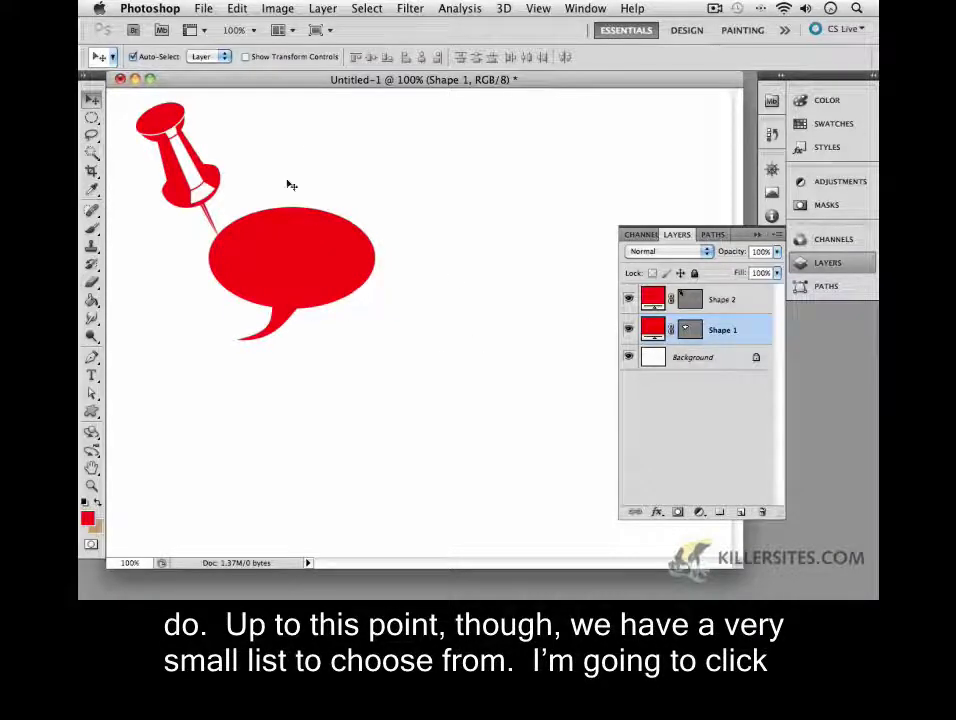
- Append the All shape library to the existing custom shapes and browse to the nature shapes
left_click(91, 412)
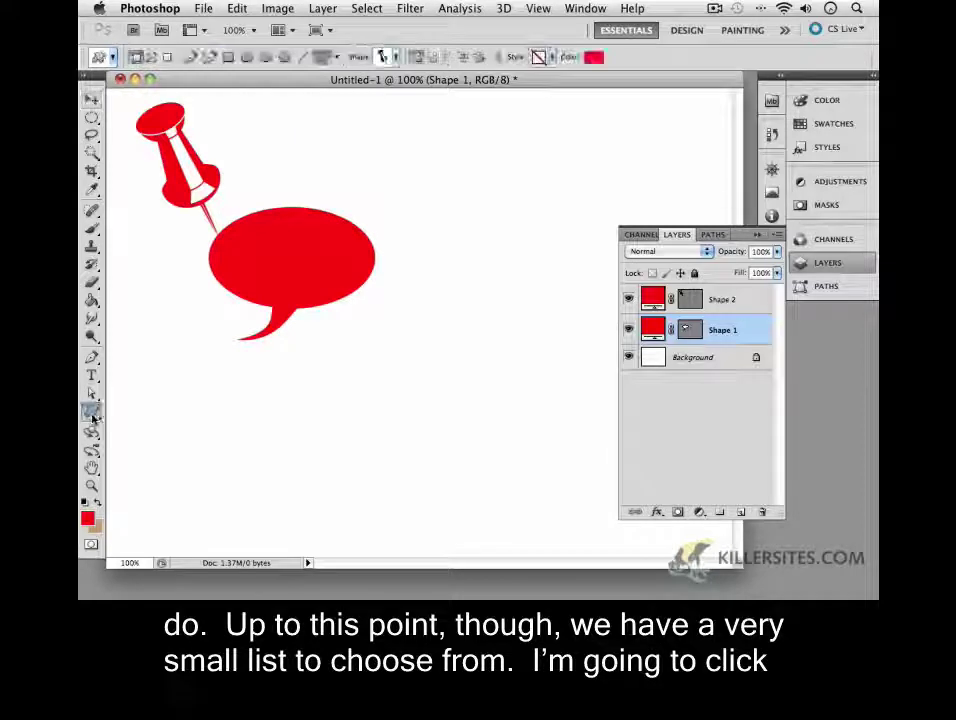
left_click(397, 57)
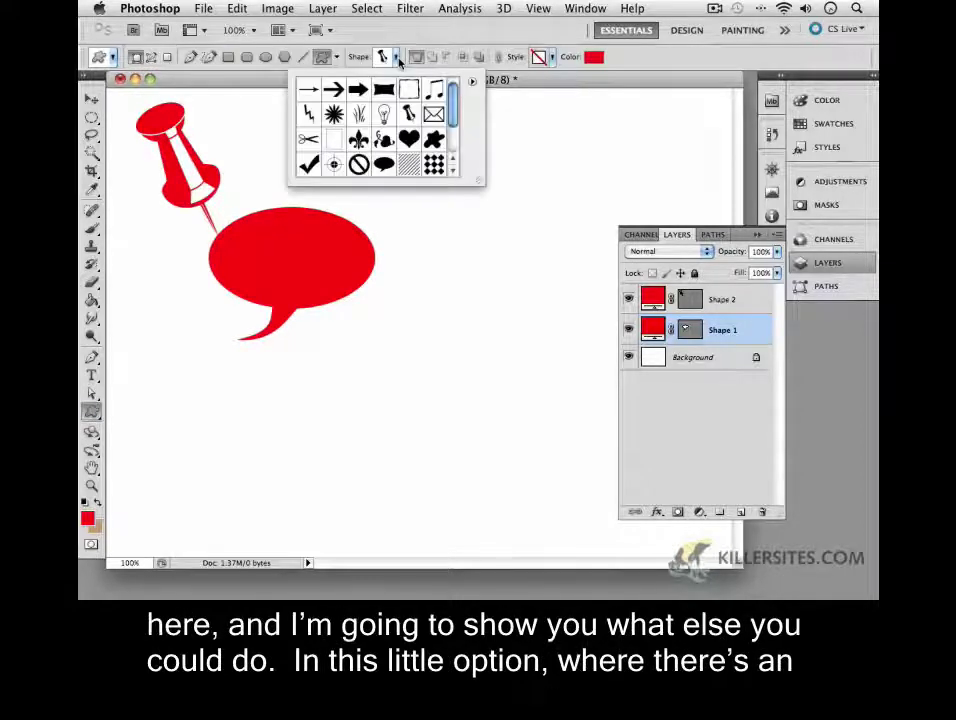
left_click(474, 87)
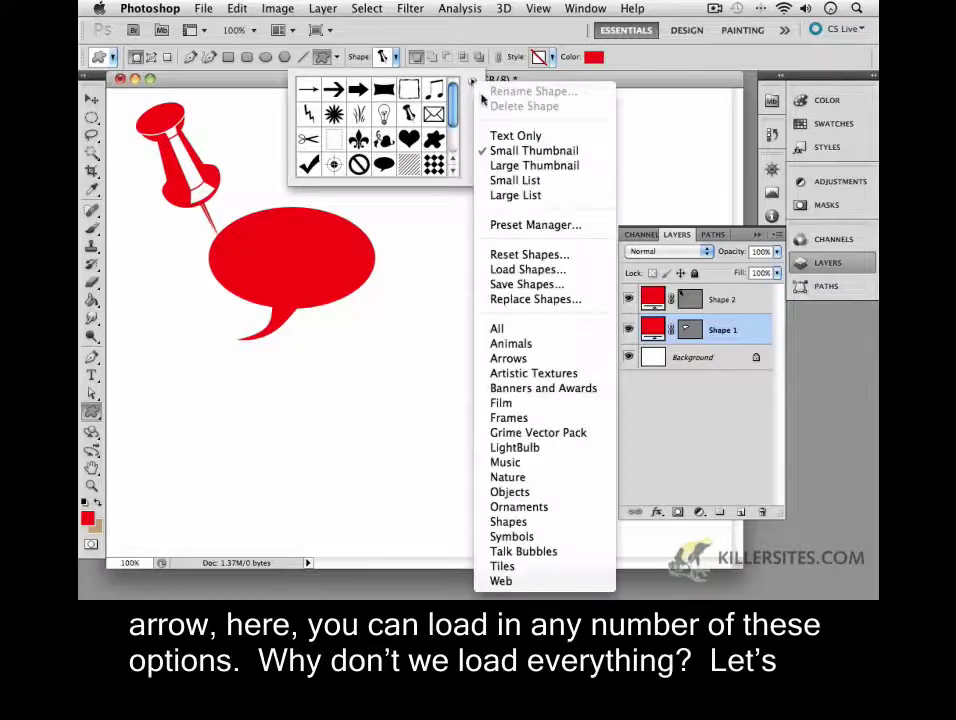
left_click(497, 331)
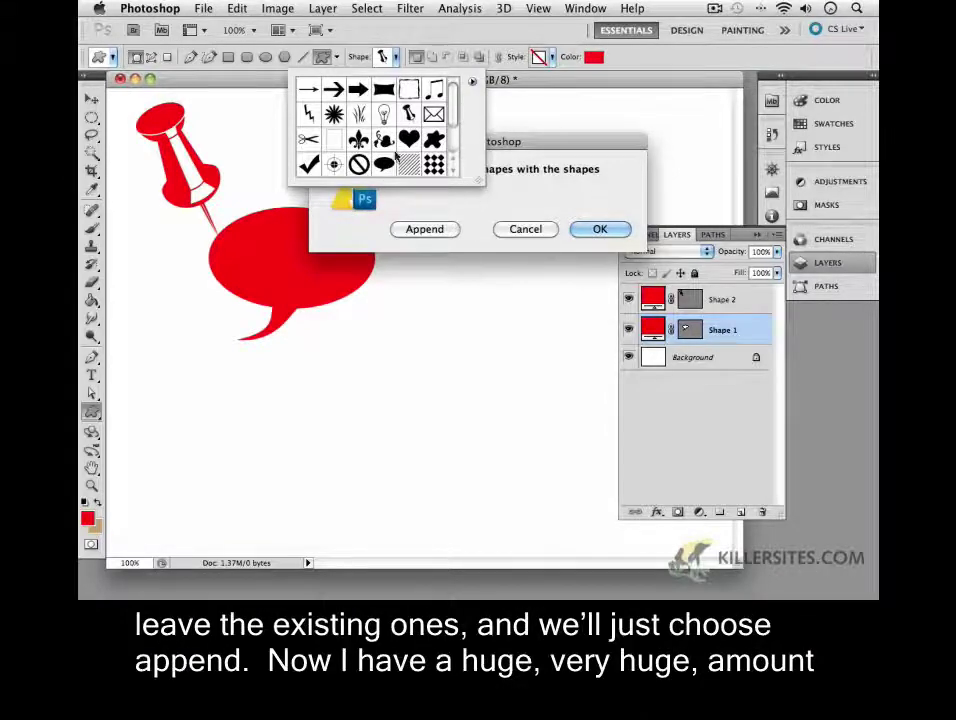
left_click(425, 231)
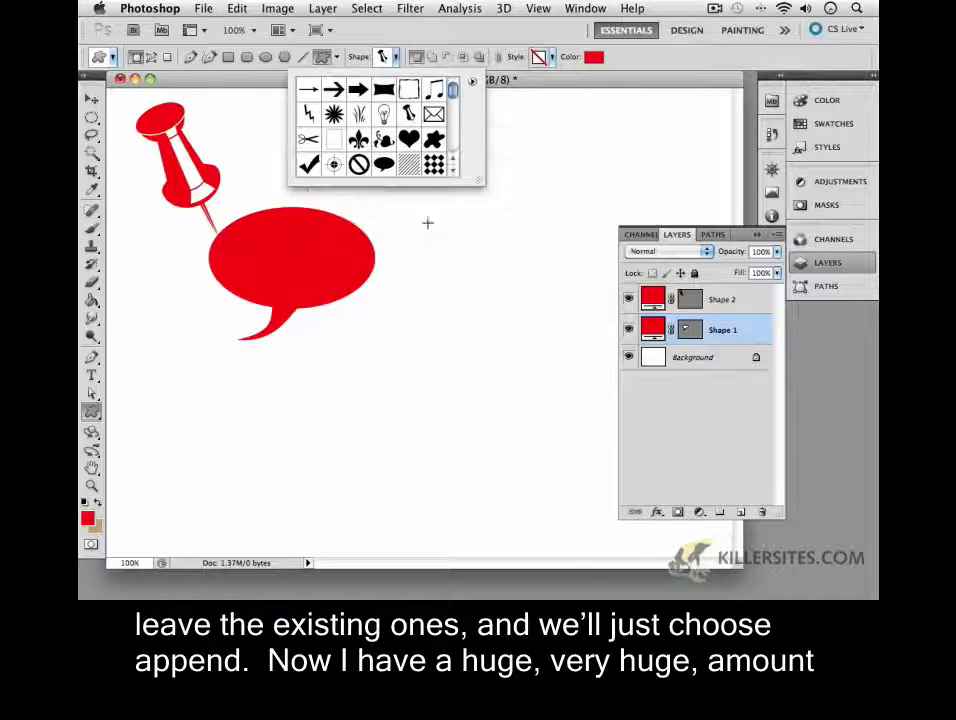
left_click_drag(455, 92, 459, 114)
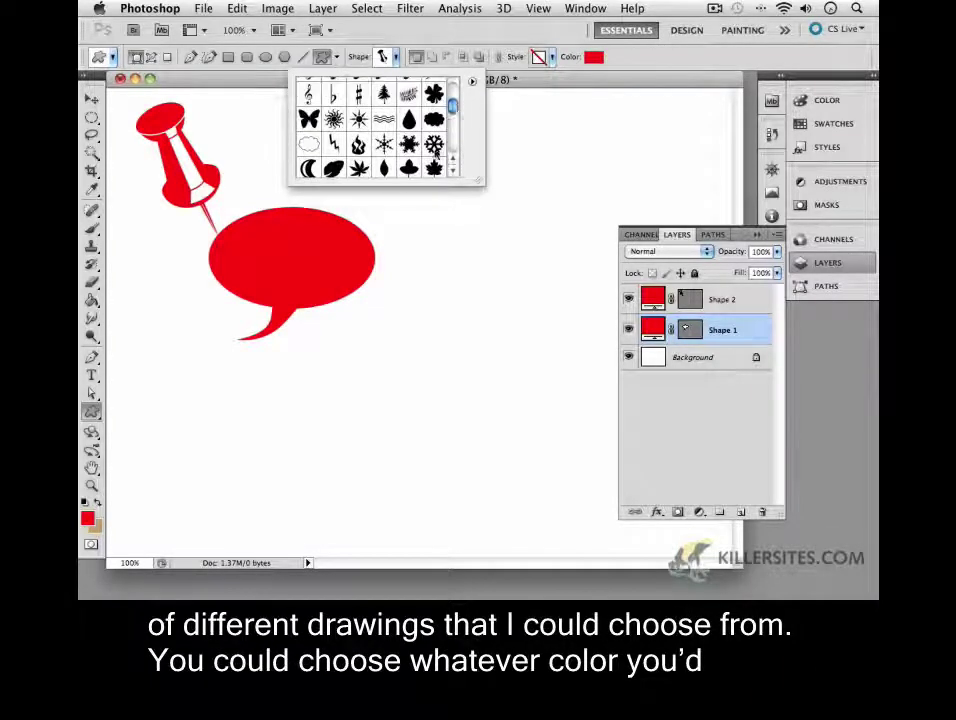
- Set the color for new shapes to a medium green
left_click(594, 57)
left_click(392, 436)
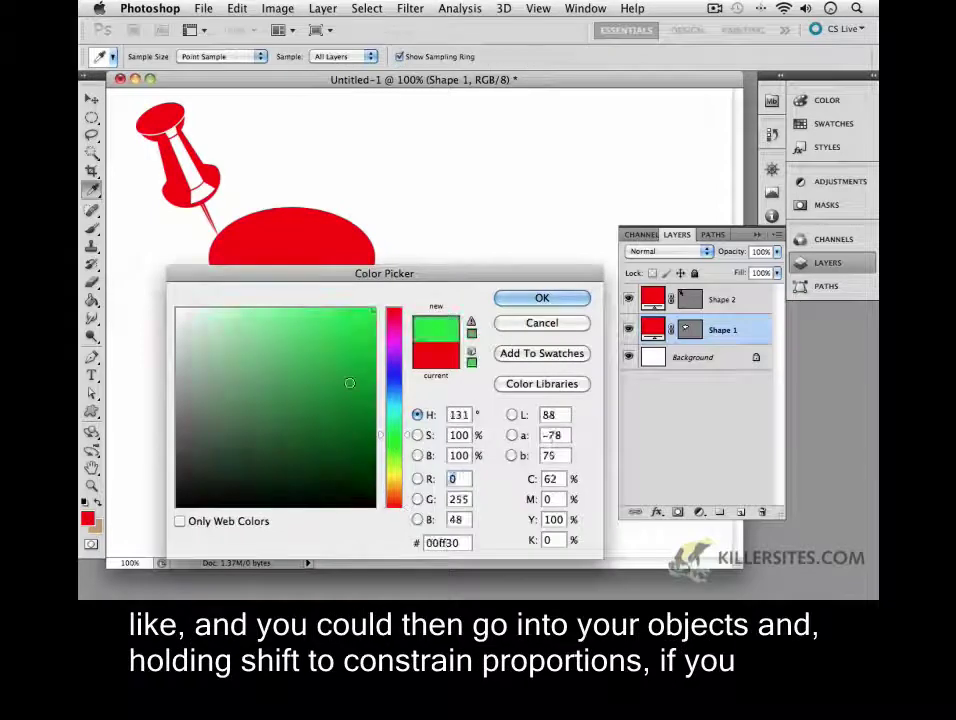
left_click(346, 347)
left_click(540, 300)
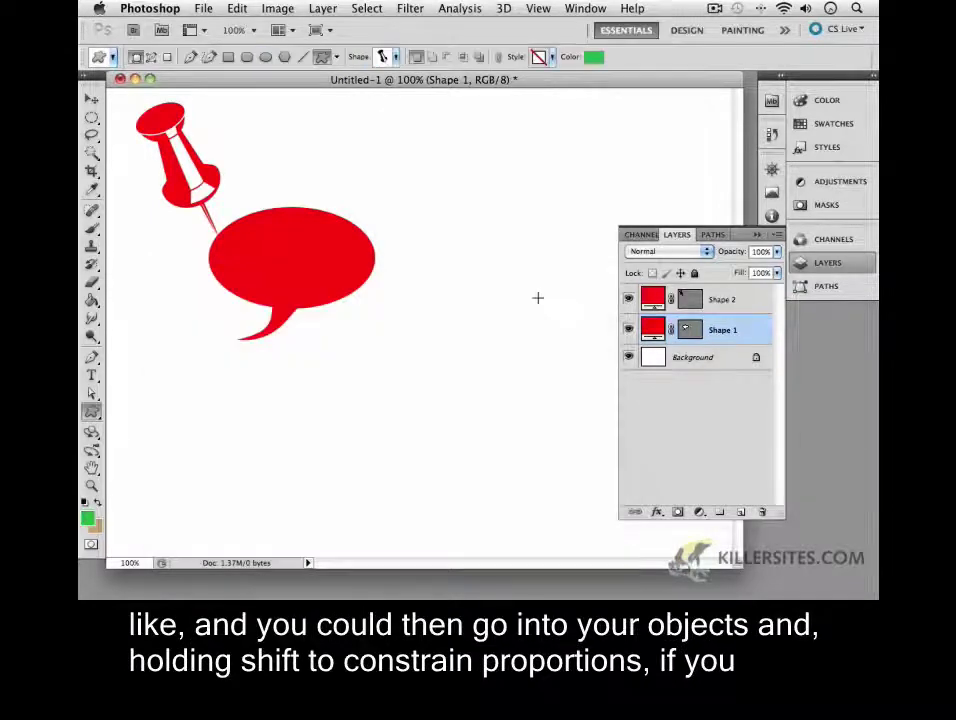
- Draw a large green leaf custom shape over the speech bubble's tail in the canvas's lower-left area
left_click(397, 58)
left_click(334, 172)
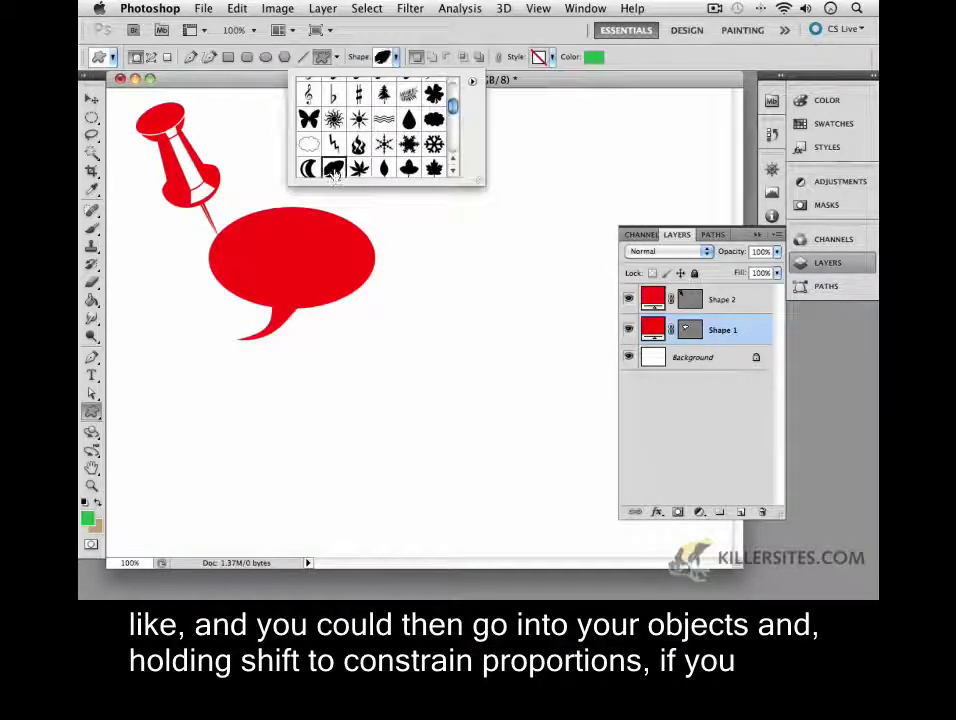
left_click_drag(155, 325, 302, 447)
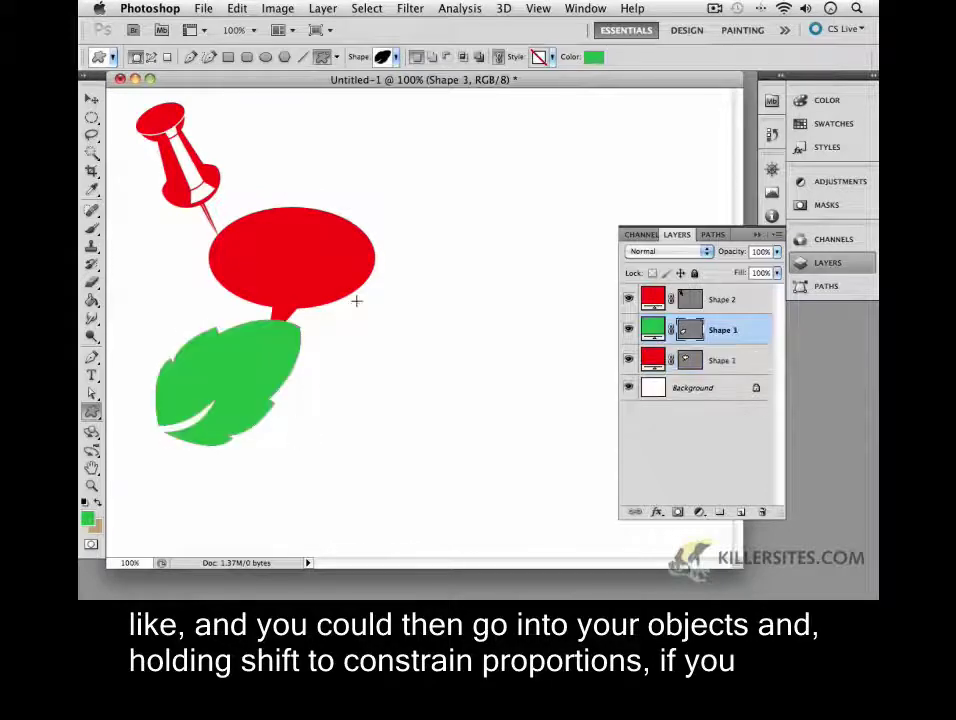
- Draw a second, smaller green leaf custom shape on the canvas to the right of the speech bubble
left_click(396, 59)
right_click(432, 168)
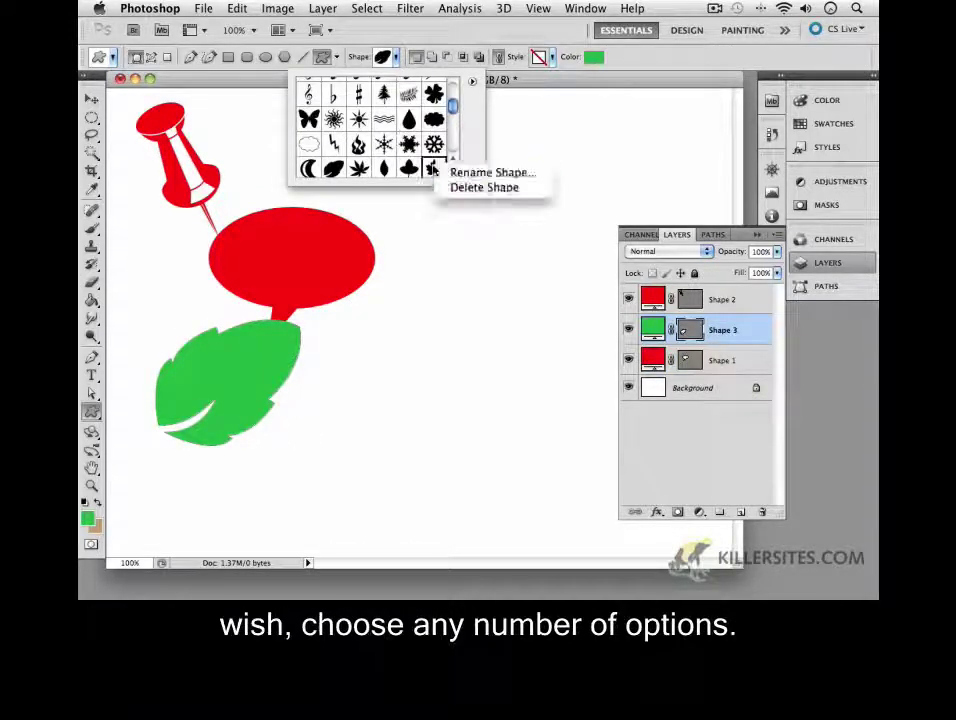
left_click(430, 176)
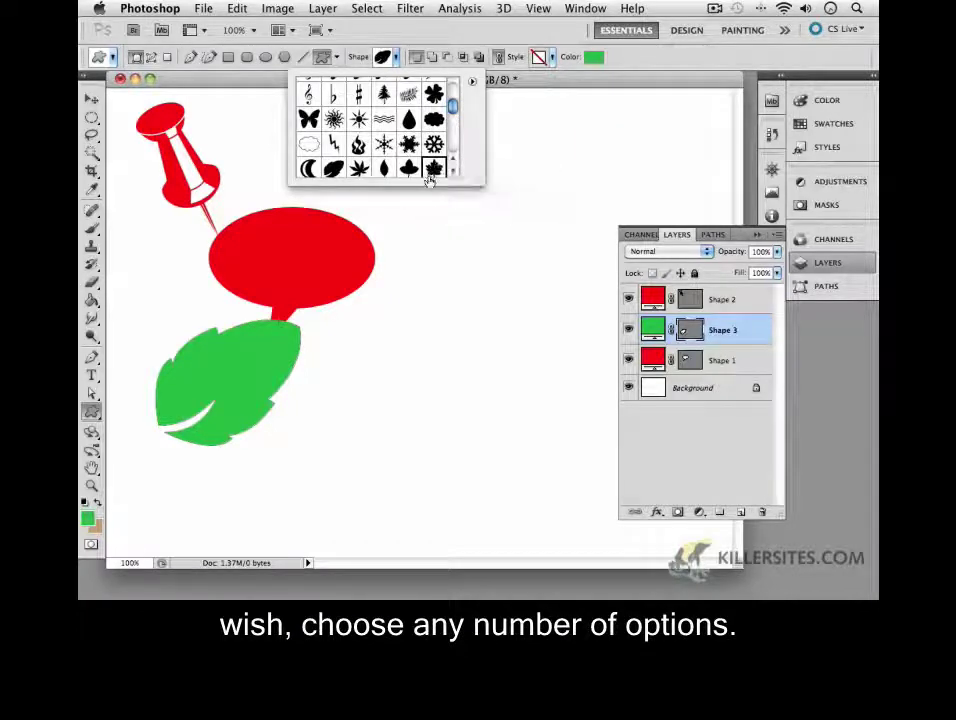
left_click(431, 228)
left_click_drag(428, 208, 546, 411)
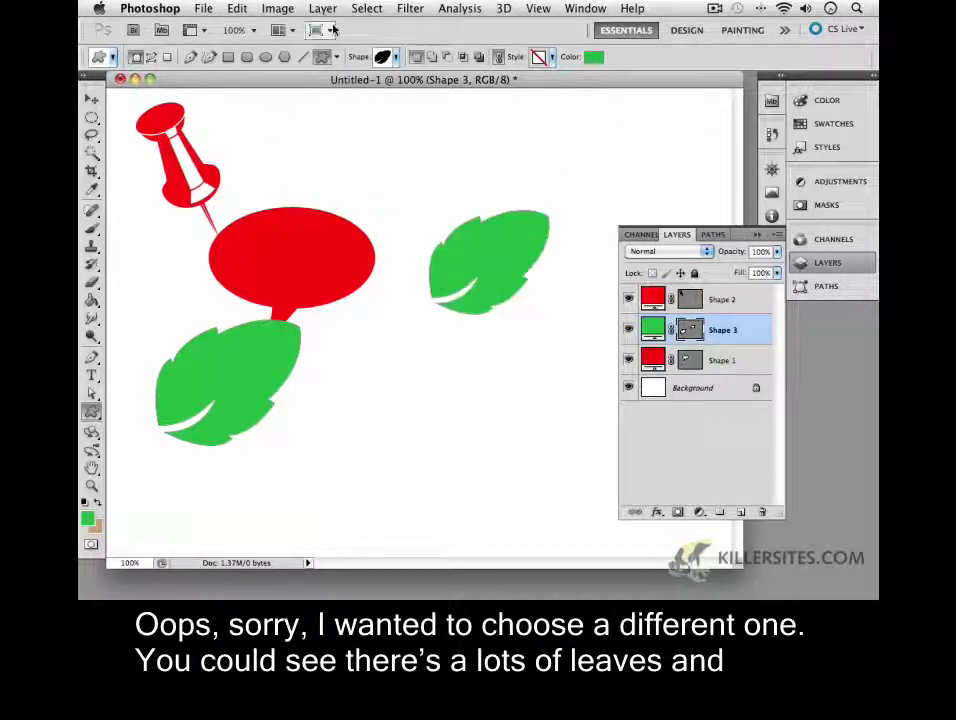
- Choose a flower ornament custom shape and draw it in green below the smaller leaf
left_click(394, 58)
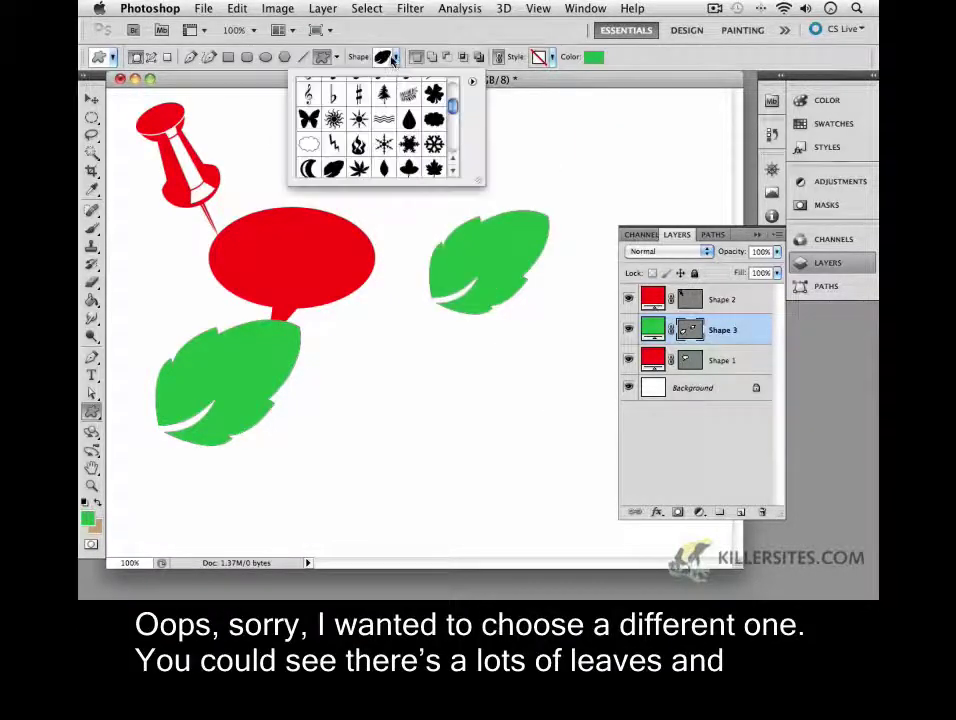
left_click(362, 174)
left_click(383, 170)
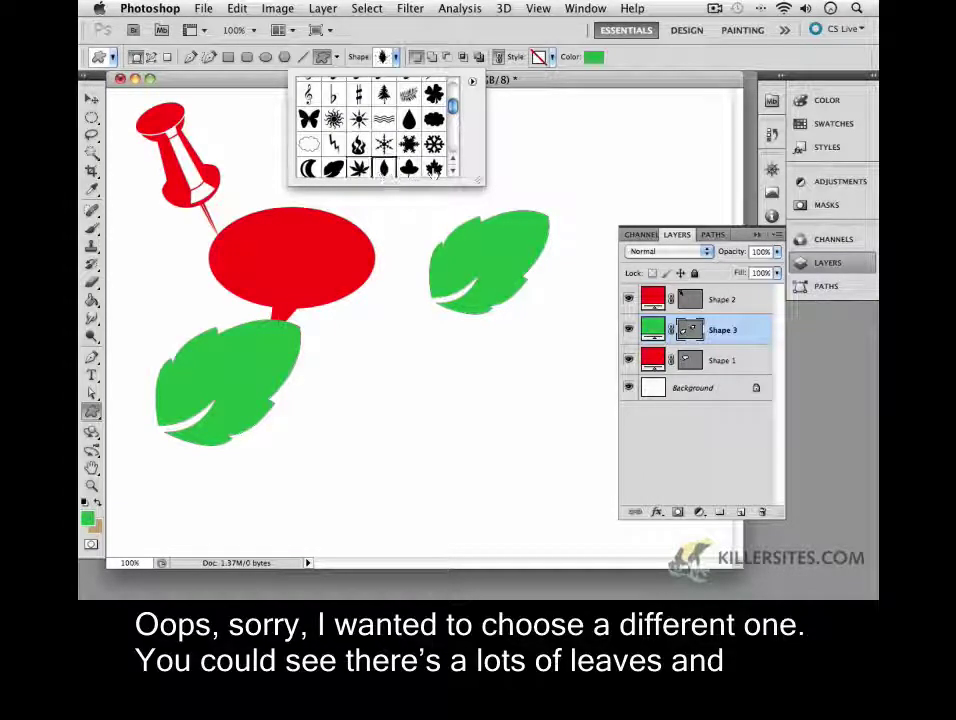
left_click(452, 171)
left_click(333, 104)
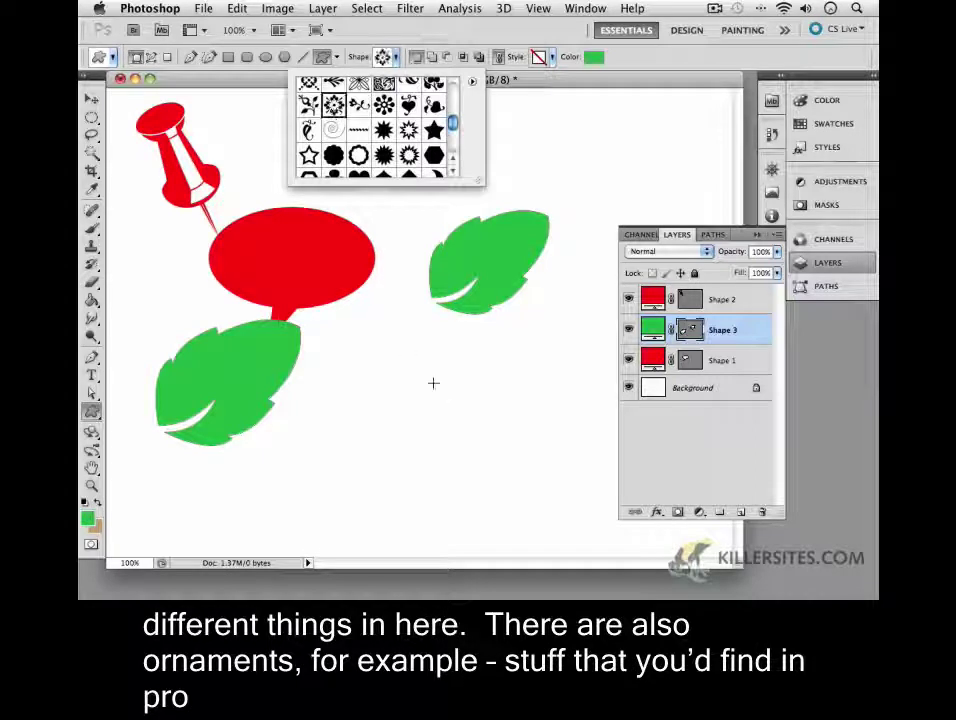
left_click_drag(376, 346, 516, 504)
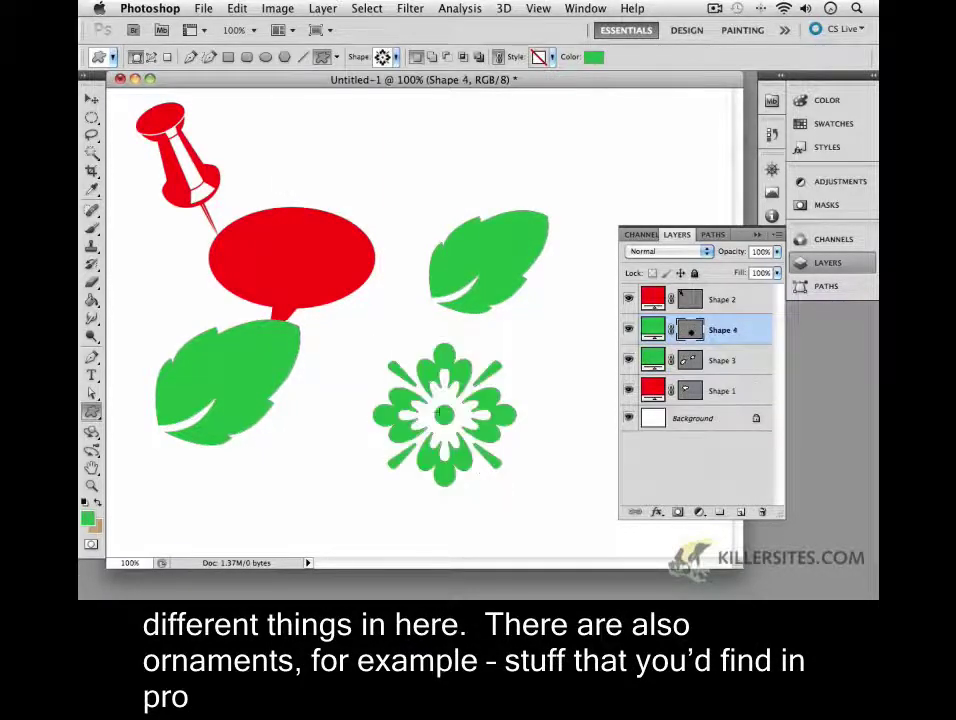
- Rearrange the shapes: flower ornament over the speech bubble's upper-right edge, leaves slightly lower, bubble a little down and left
left_click(91, 99)
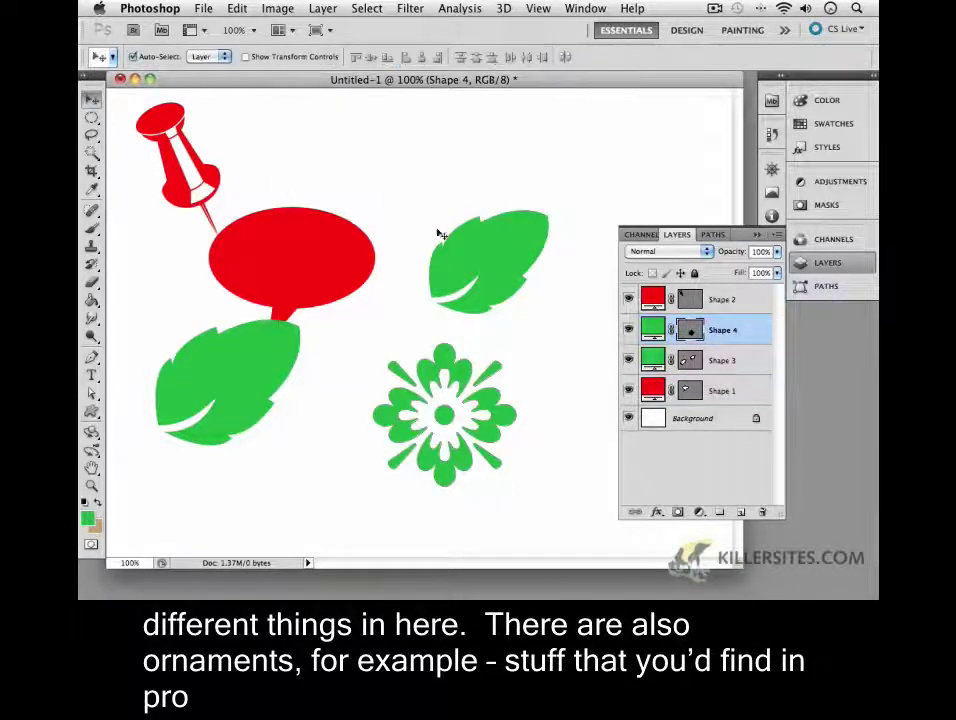
left_click_drag(437, 348, 330, 145)
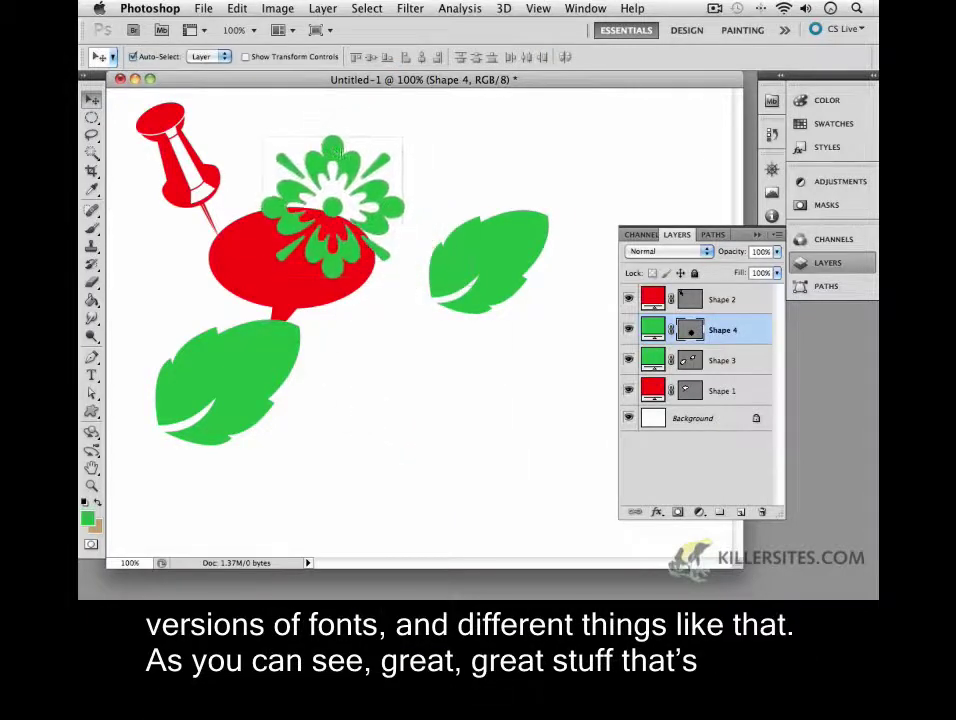
left_click_drag(473, 279, 452, 292)
left_click(353, 285)
left_click_drag(353, 285, 323, 297)
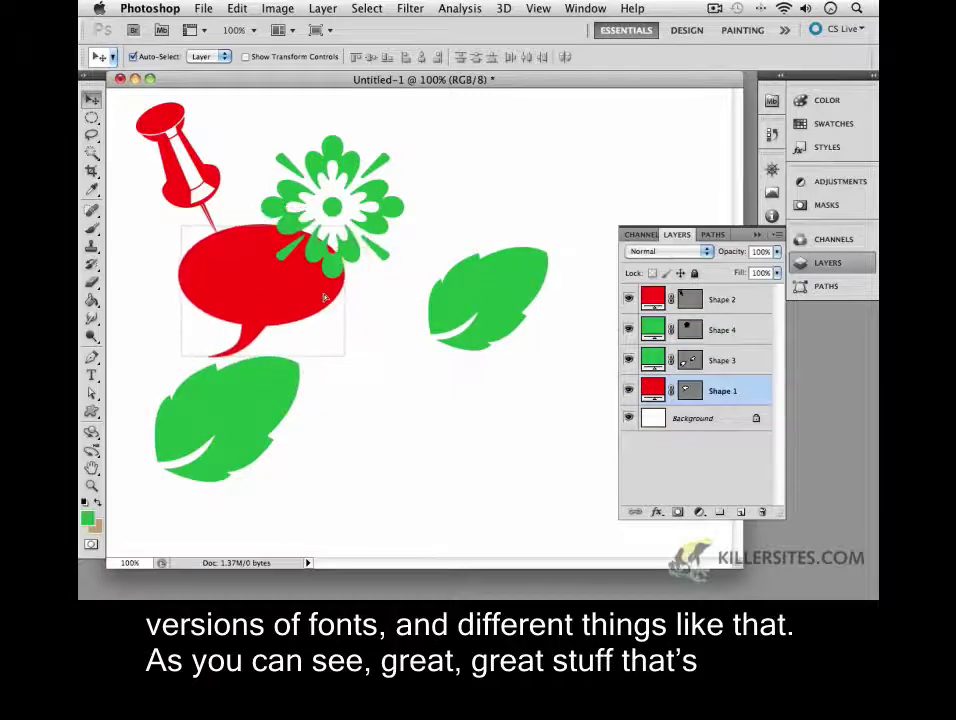
left_click(368, 322)
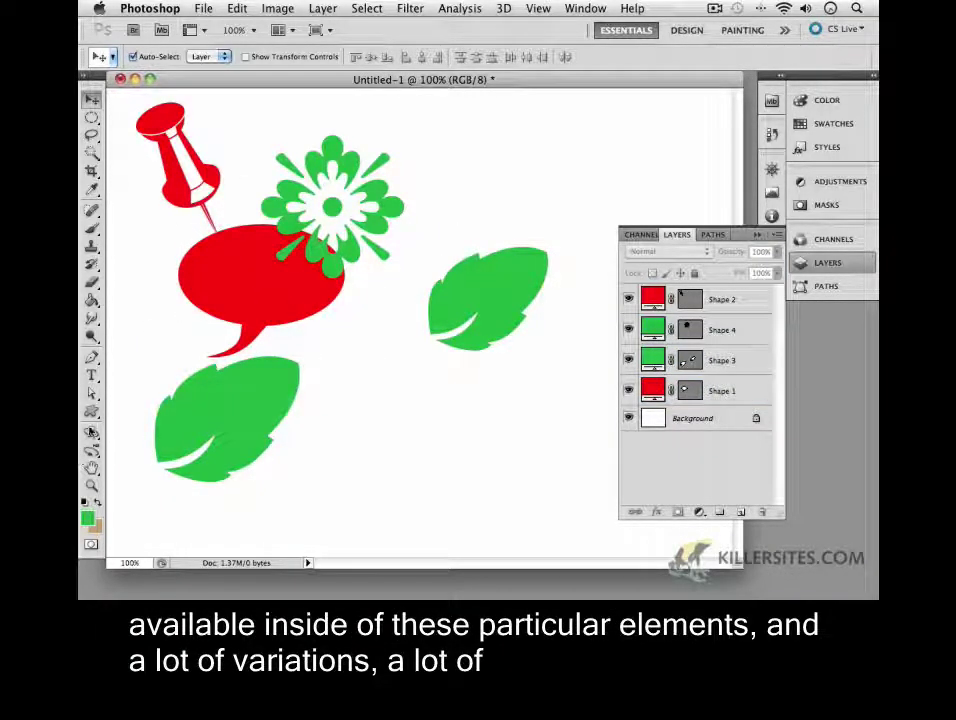
left_click(91, 411)
left_click(395, 58)
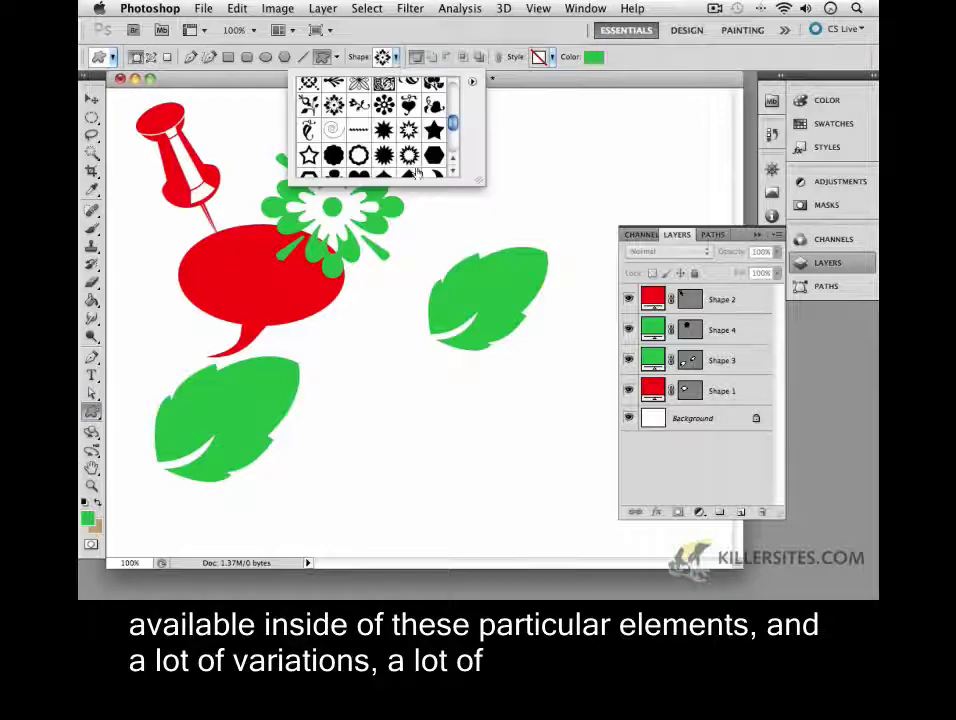
scroll(425, 160, "down", 6)
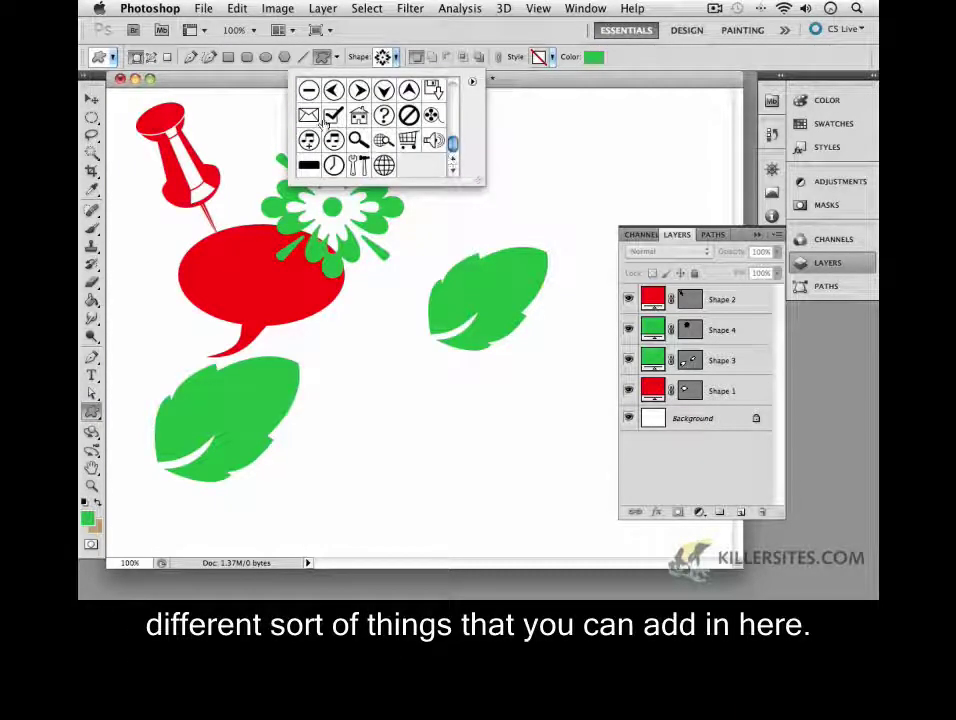
left_click_drag(450, 143, 452, 90)
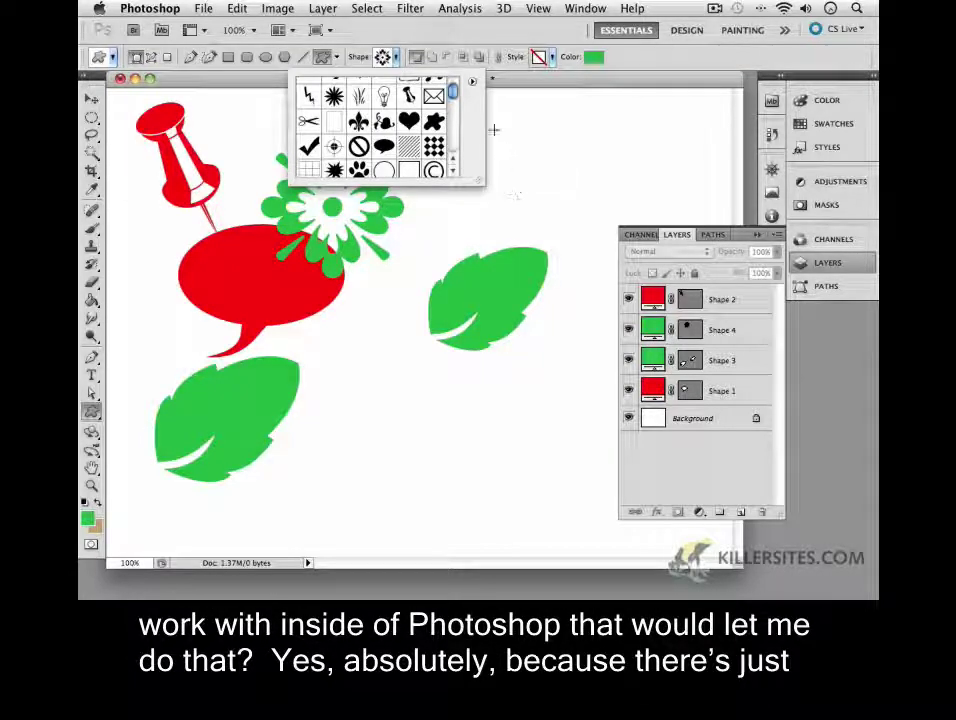
- Move the flower ornament slightly right so only its lower-left petals overlap the speech bubble, and deselect it
left_click(91, 98)
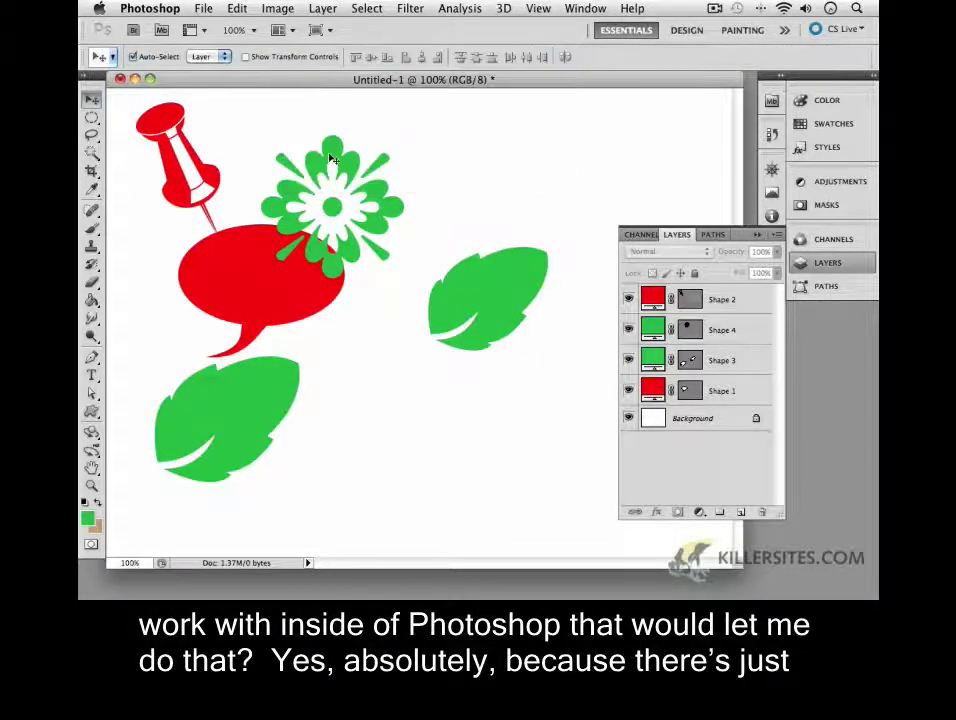
left_click_drag(332, 160, 369, 155)
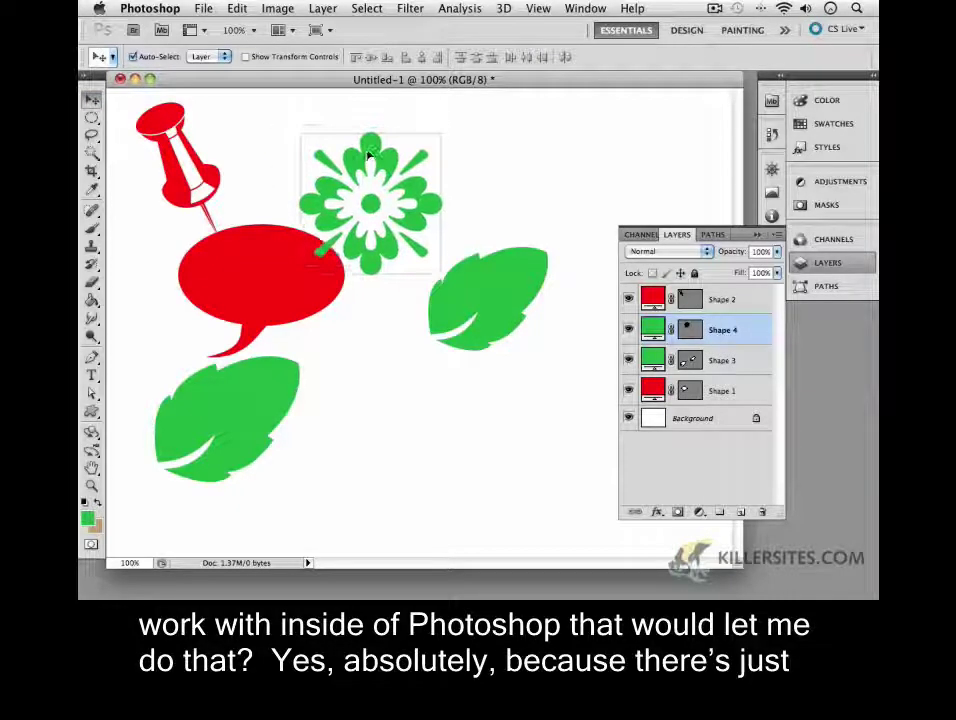
left_click(451, 180)
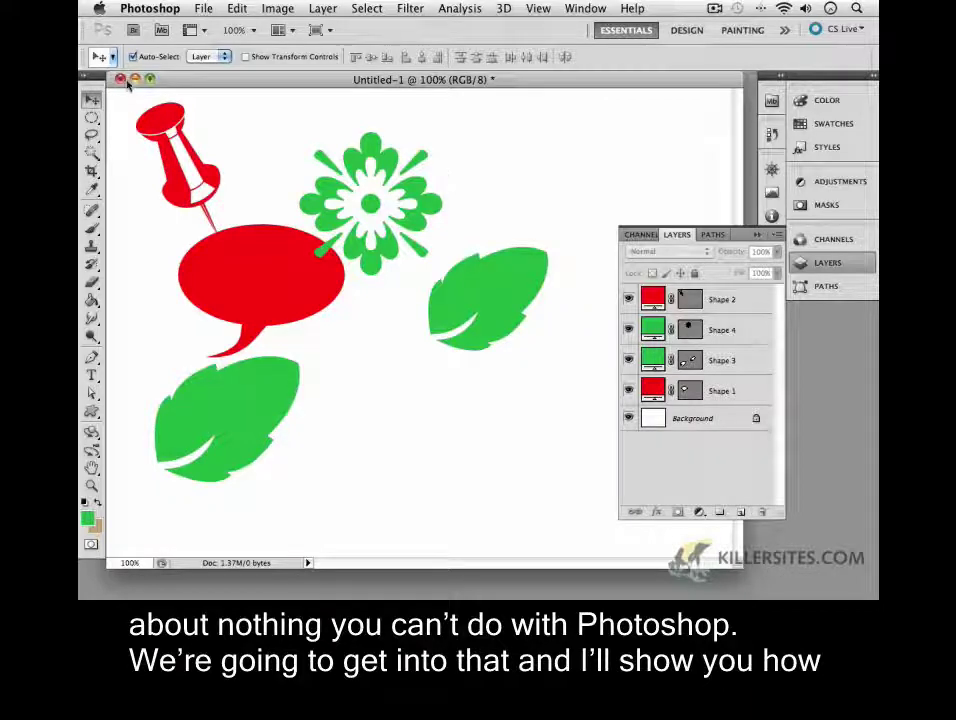
- Delete all four shape layers and draw a large green circle left of the canvas's center with the Ellipse tool
left_click_drag(126, 102, 528, 497)
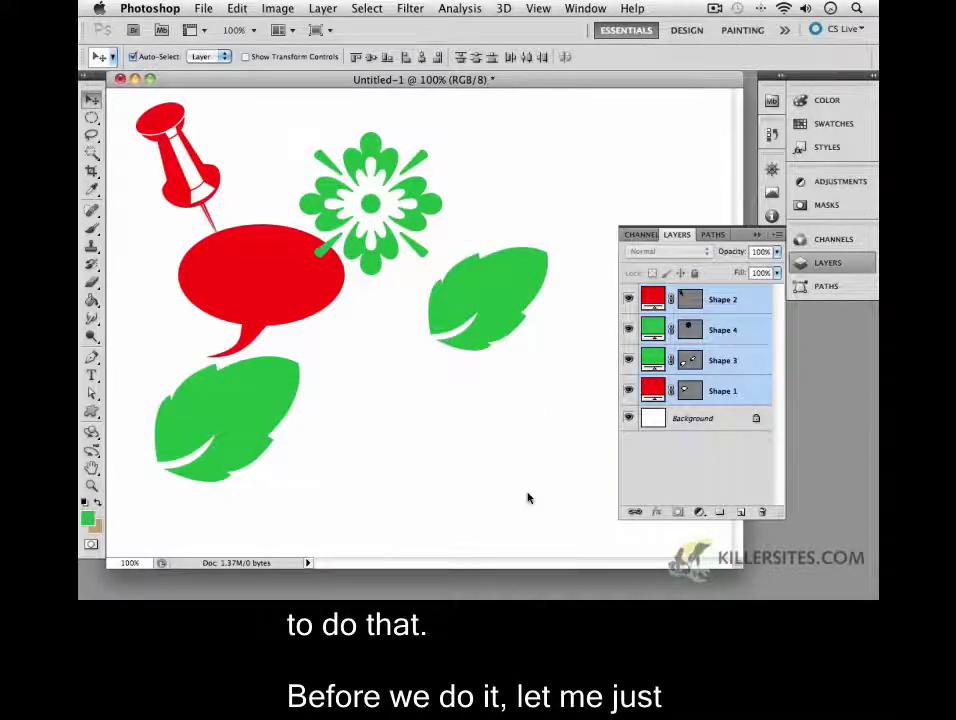
key("Delete")
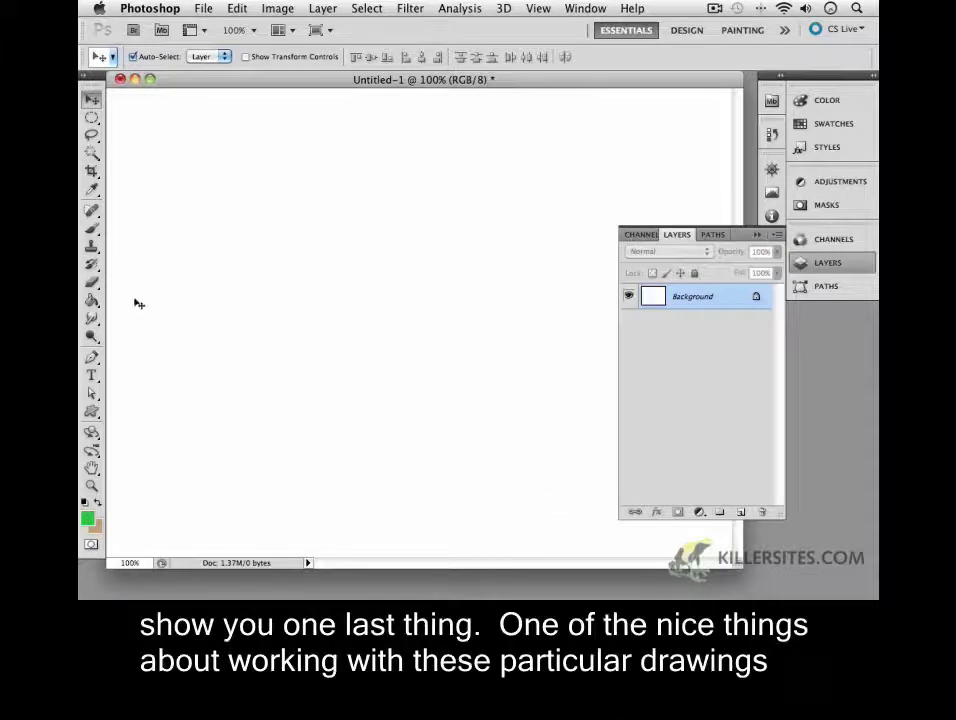
left_click_drag(91, 411, 160, 440)
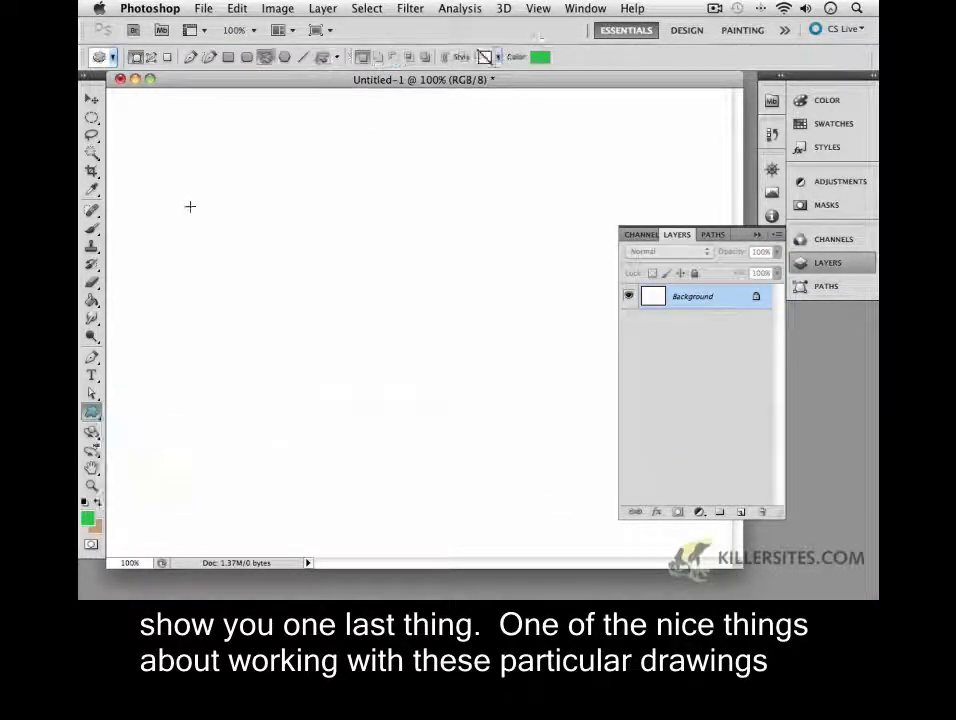
left_click_drag(198, 198, 410, 452)
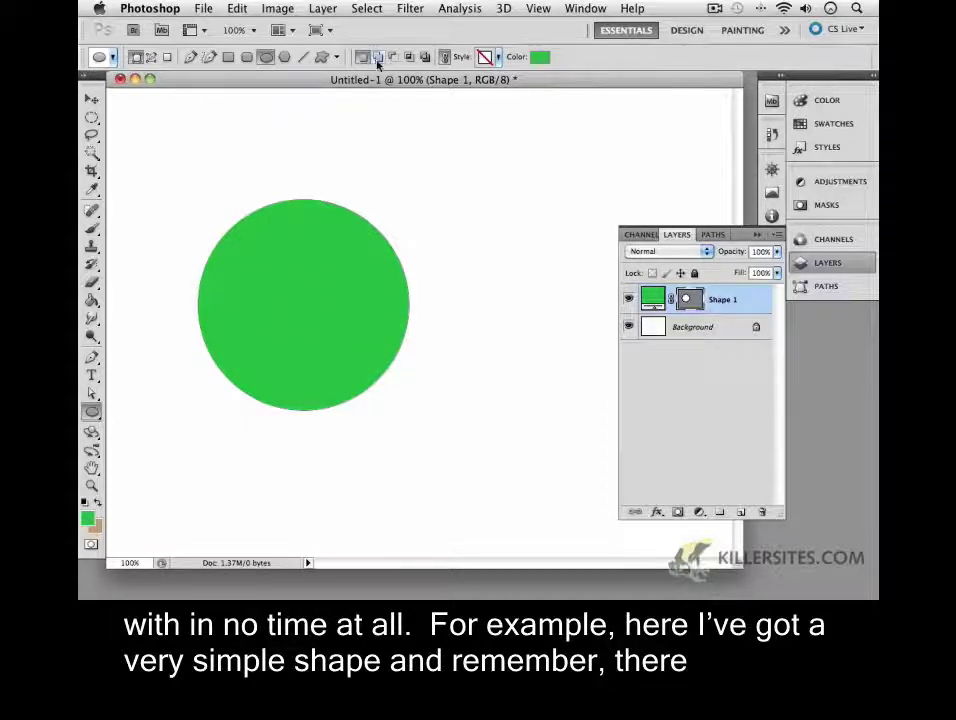
- Set the Custom Shape tool to the sitting cat from the animal shapes
left_click(322, 58)
left_click(397, 59)
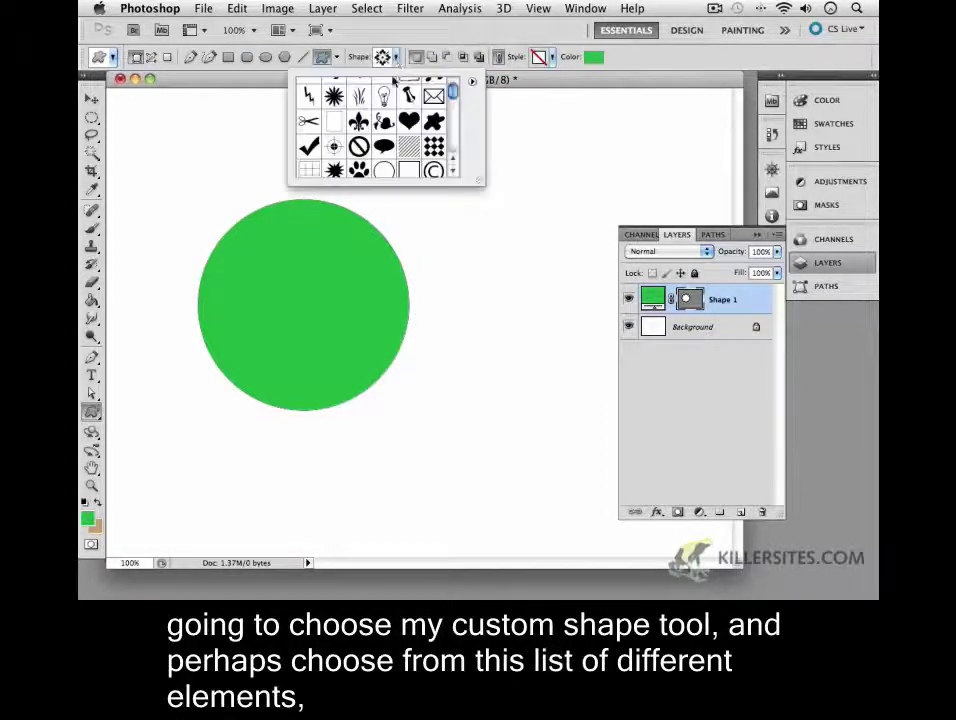
double_click(409, 121)
left_click(397, 58)
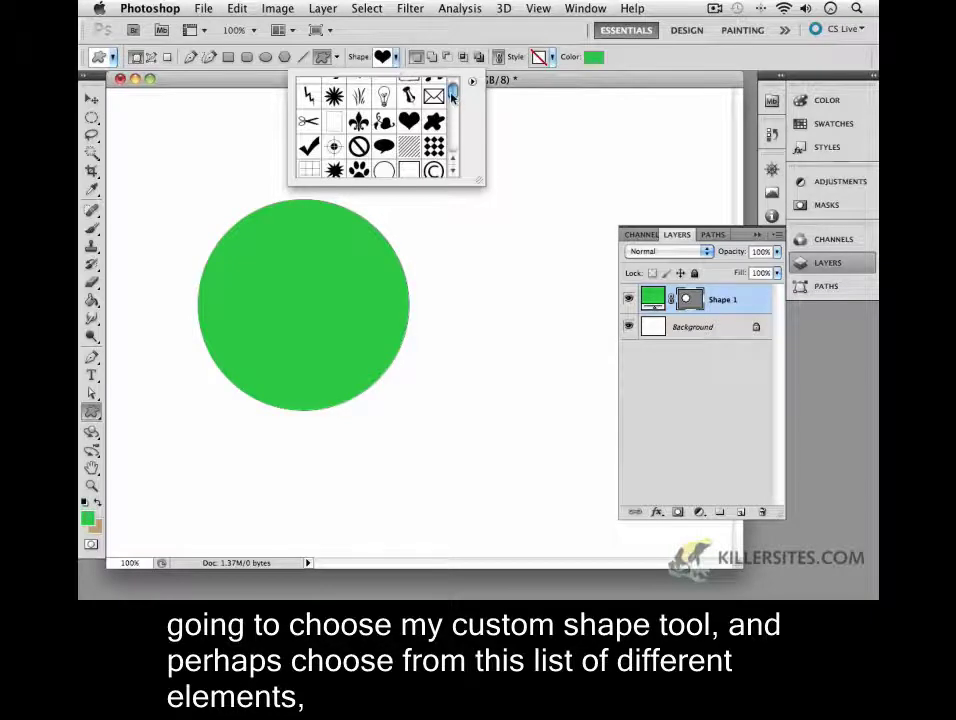
mouse_move(452, 93)
left_mouse_down()
mouse_move(451, 143)
mouse_move(454, 95)
left_mouse_up()
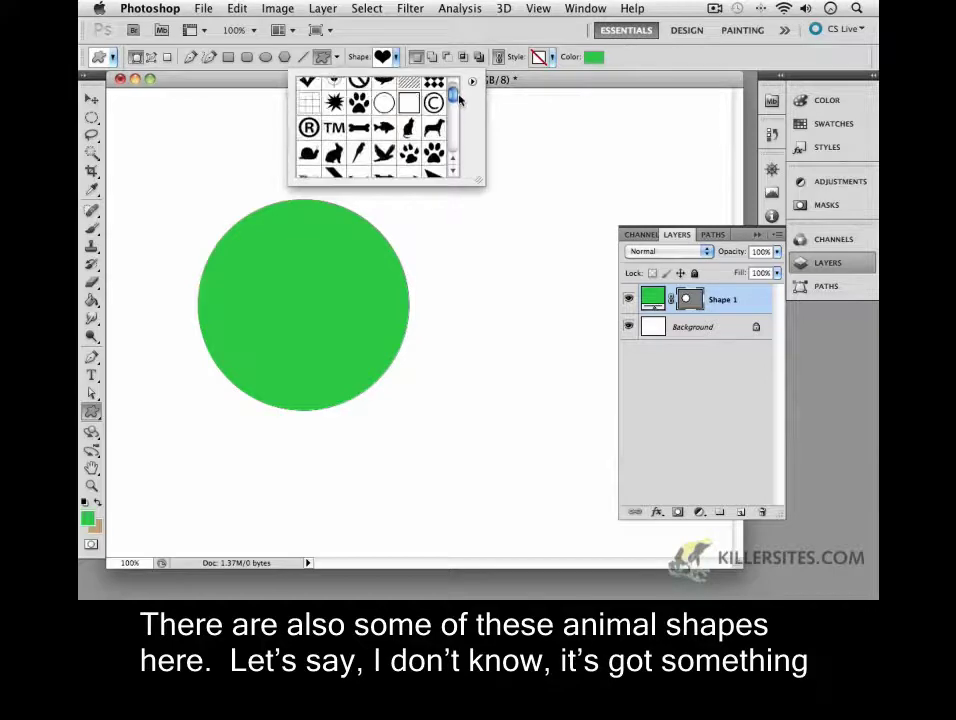
left_click(411, 130)
left_click(171, 252)
left_click_drag(171, 252, 318, 466)
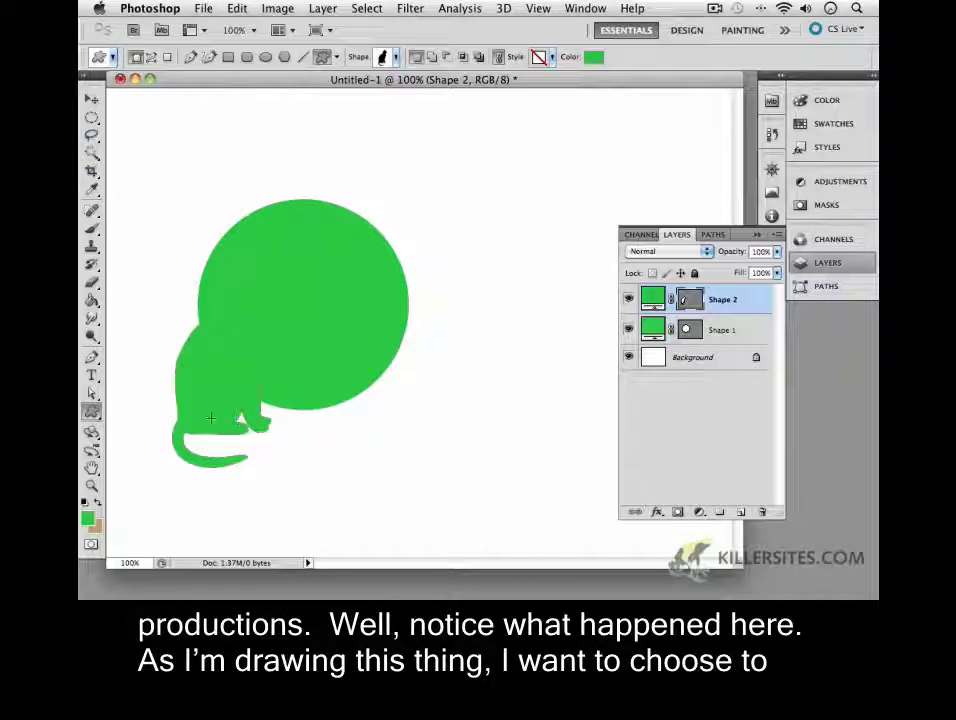
key("ctrl+z")
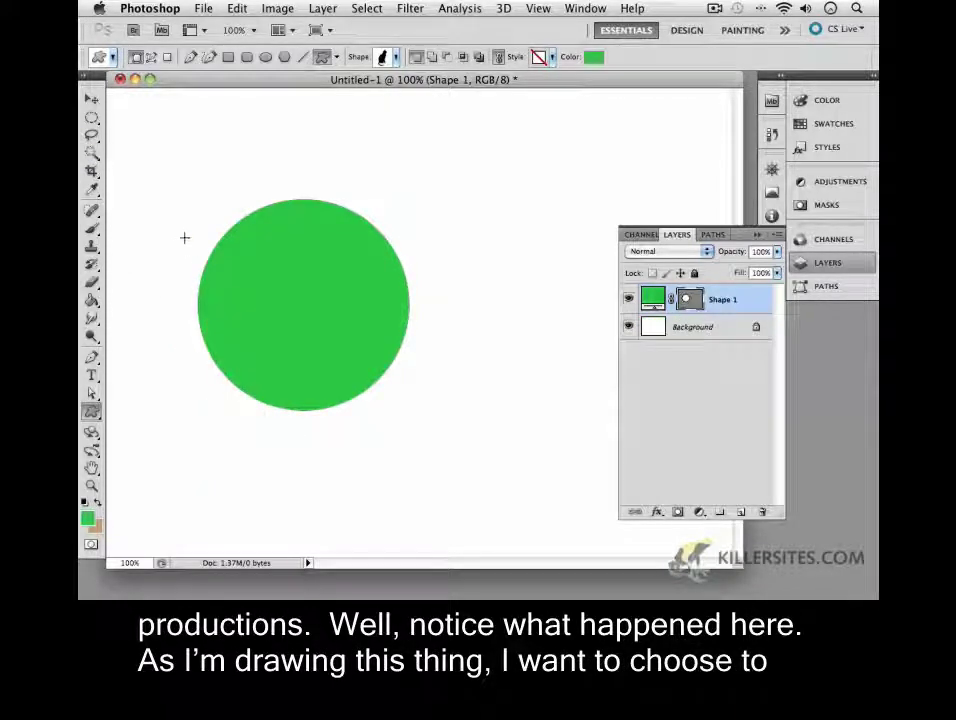
- Subtract a large cat silhouette from the lower-left part of the green circle and move the punched circle up
left_click(447, 57)
left_click_drag(156, 257, 314, 529)
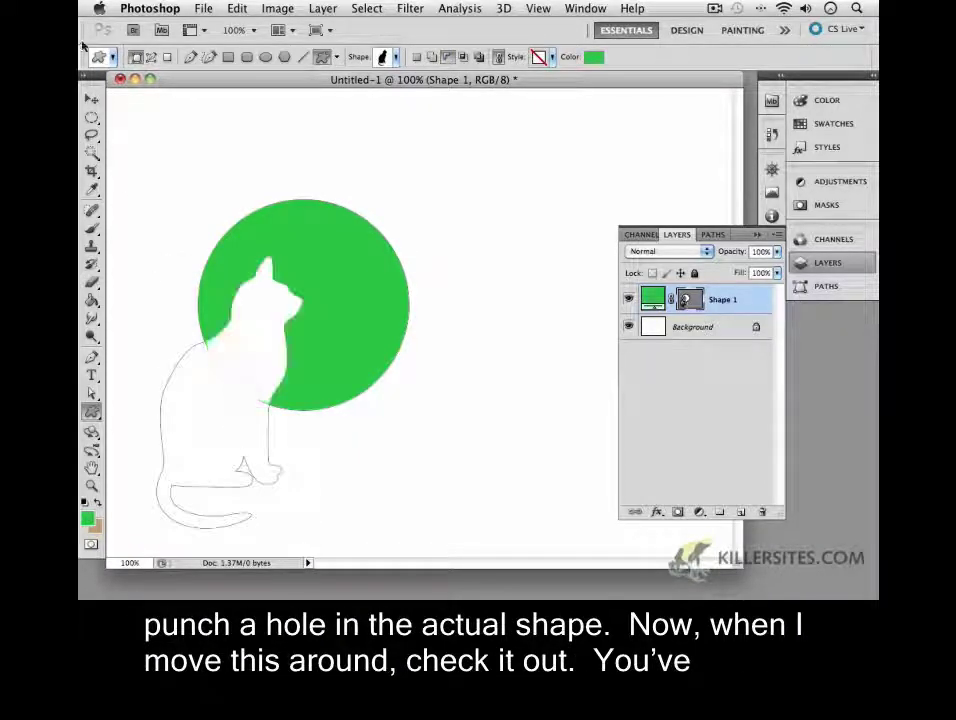
left_click(91, 98)
left_click_drag(301, 265, 314, 182)
- Scale the punched circle proportionally to 60.56% and move it slightly down and left
key("ctrl+t")
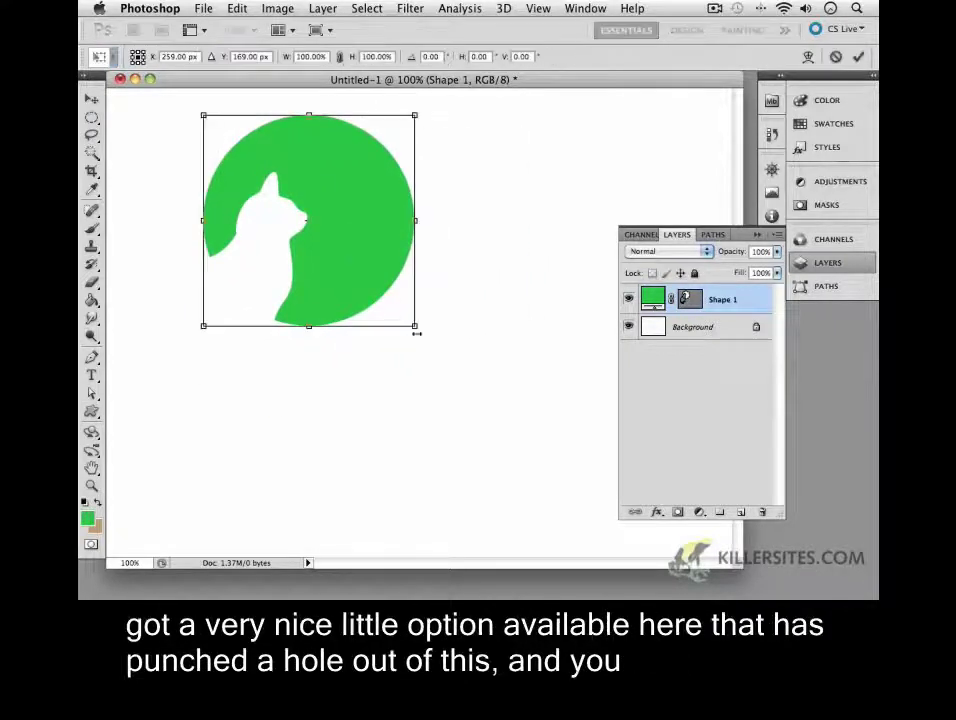
left_click_drag(416, 333, 333, 249)
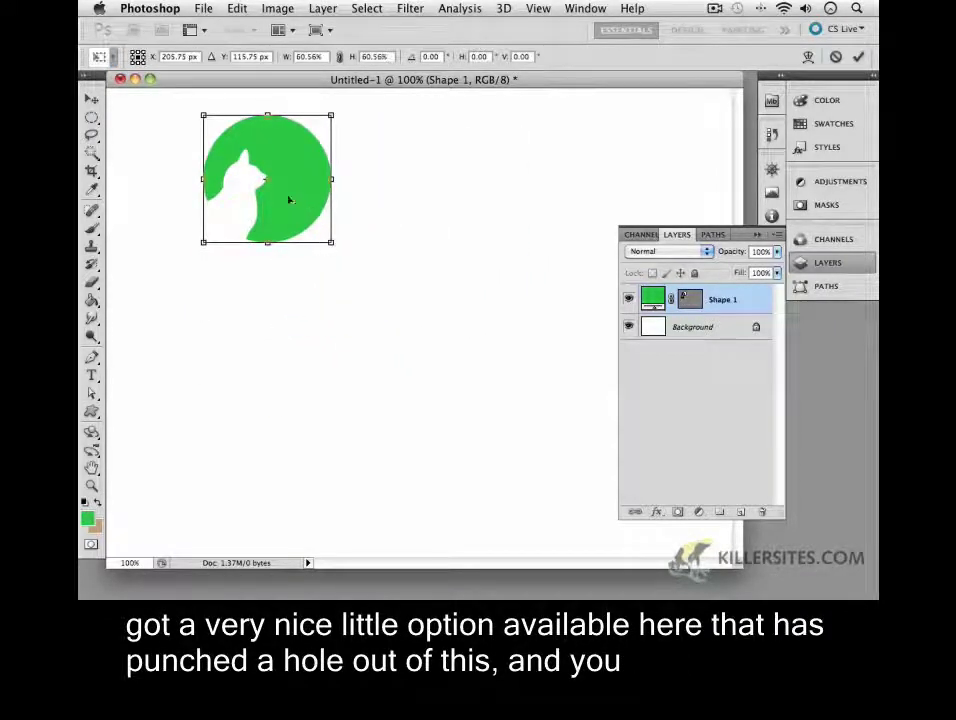
key("Return")
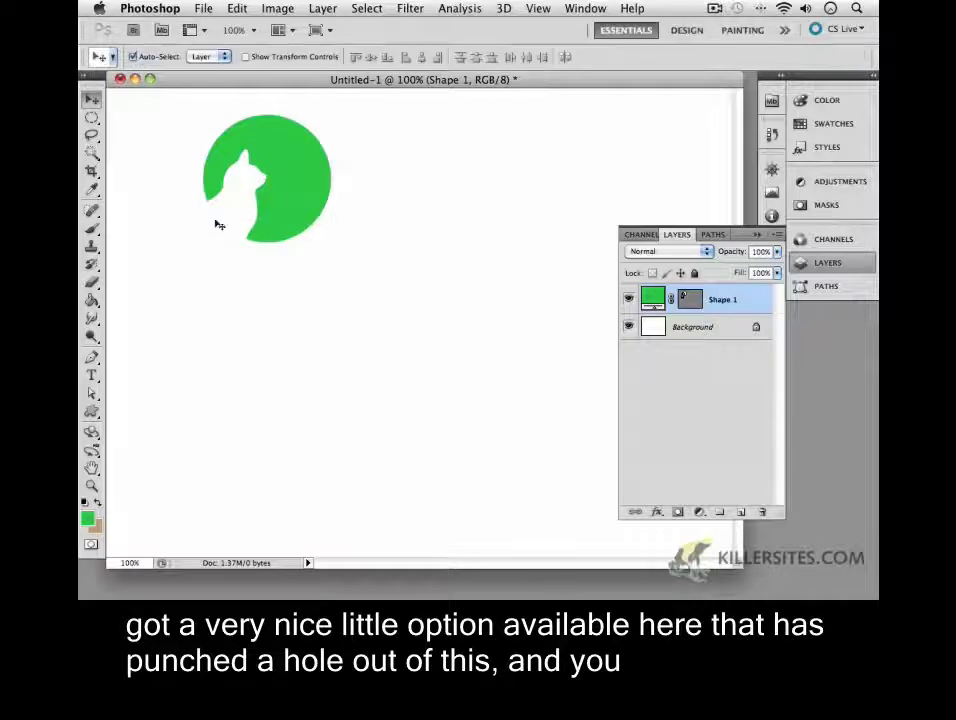
left_click_drag(284, 203, 258, 224)
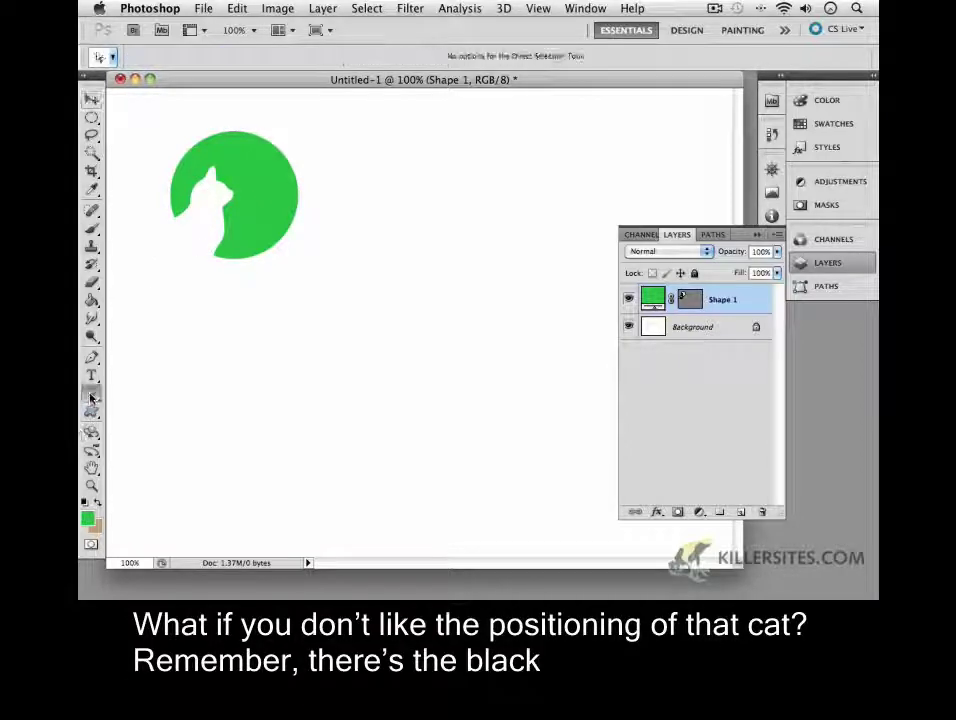
- Select the cat cutout's path with the Path Selection tool and move it right, further inside the circle
left_click_drag(91, 393, 126, 395)
left_click(202, 188)
left_click(170, 218)
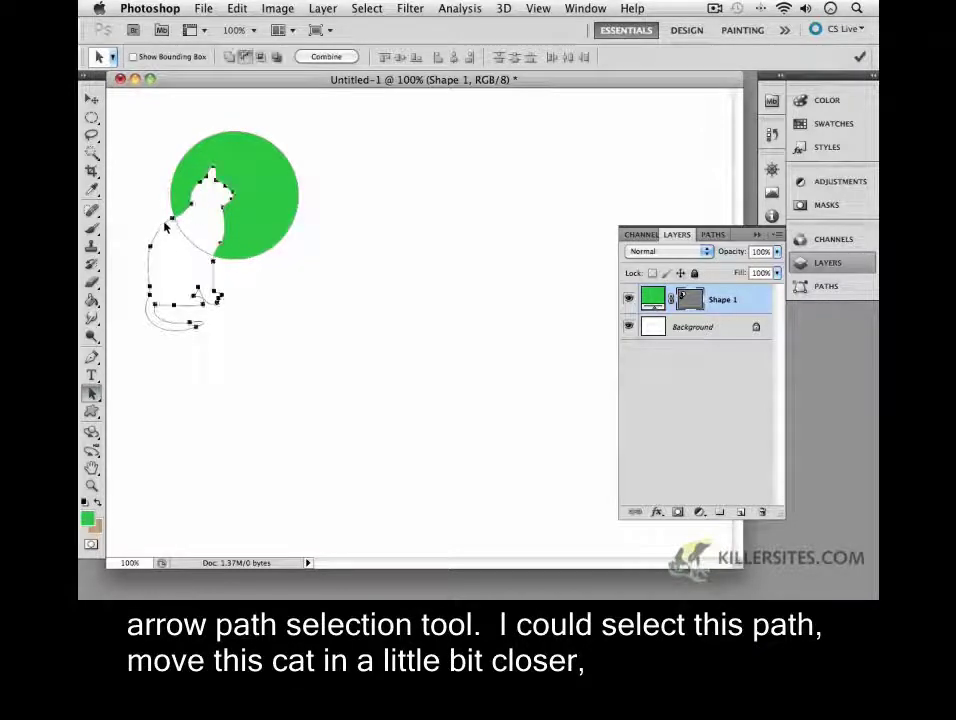
left_click_drag(166, 227, 216, 222)
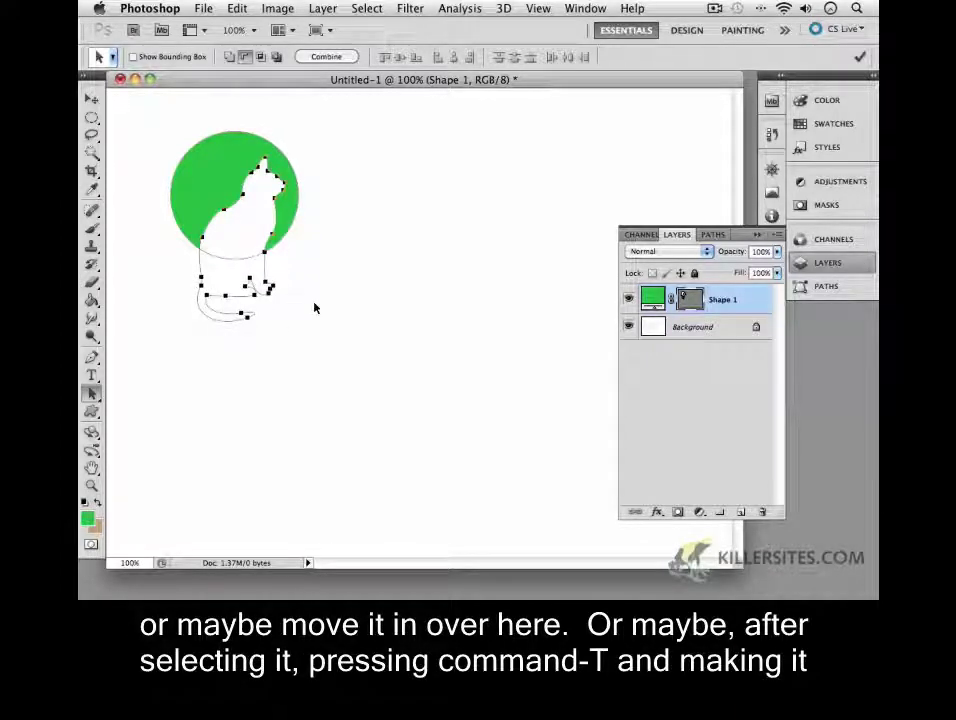
- Scale the cat cutout's path proportionally to 83.48%
key("super+t")
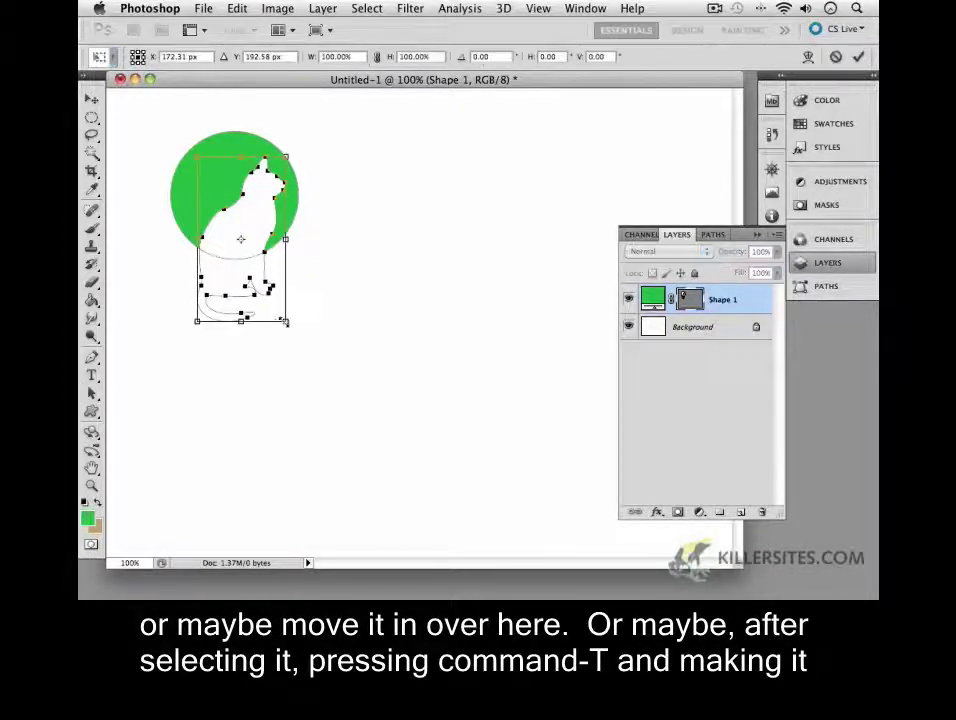
left_click_drag(286, 322, 257, 306)
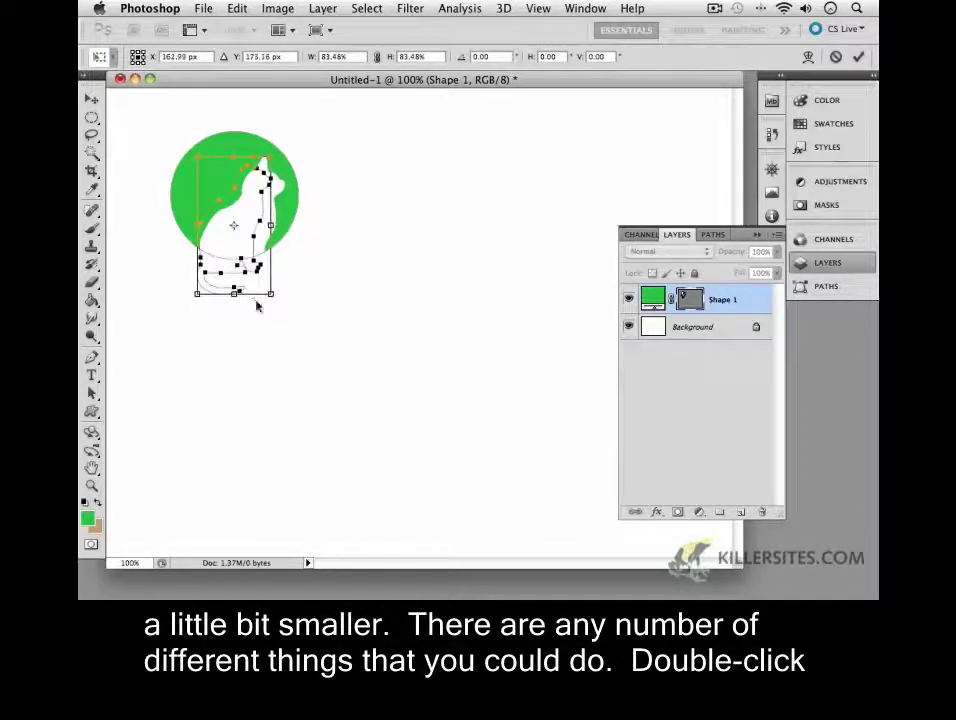
double_click(233, 230)
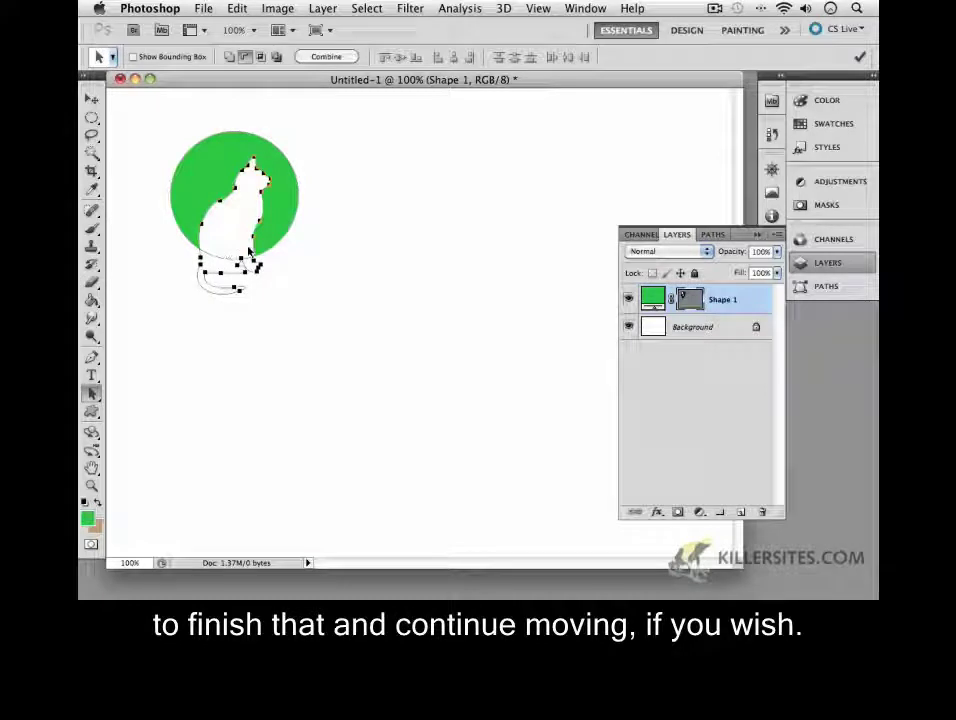
- Move the cat cutout slightly right and down within the circle, and deselect the path and the shape layer
left_click_drag(253, 250, 273, 257)
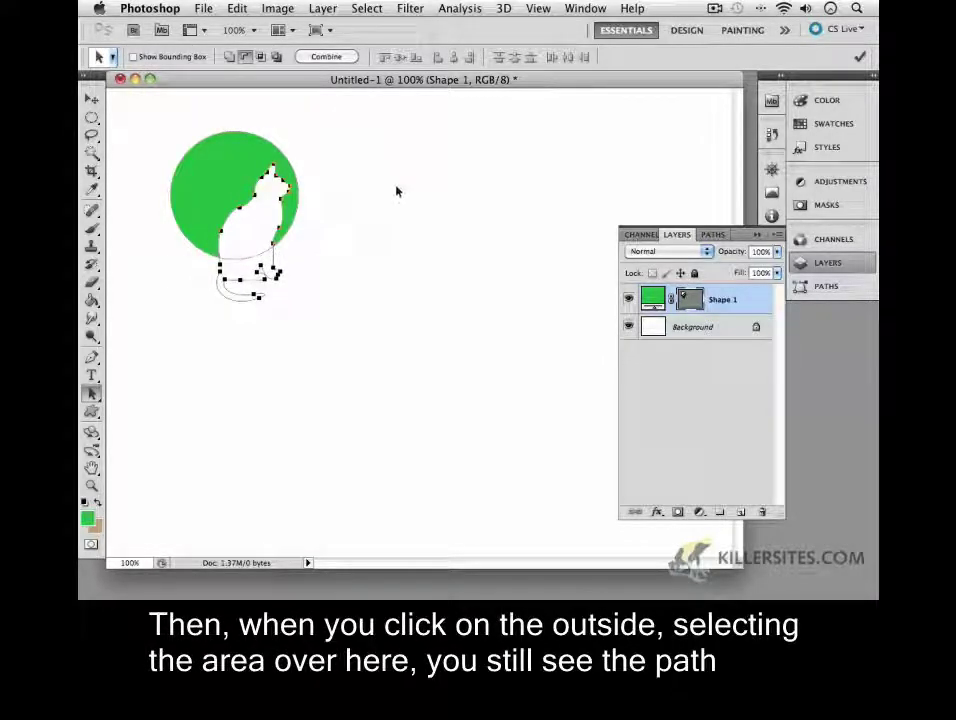
left_click(375, 212)
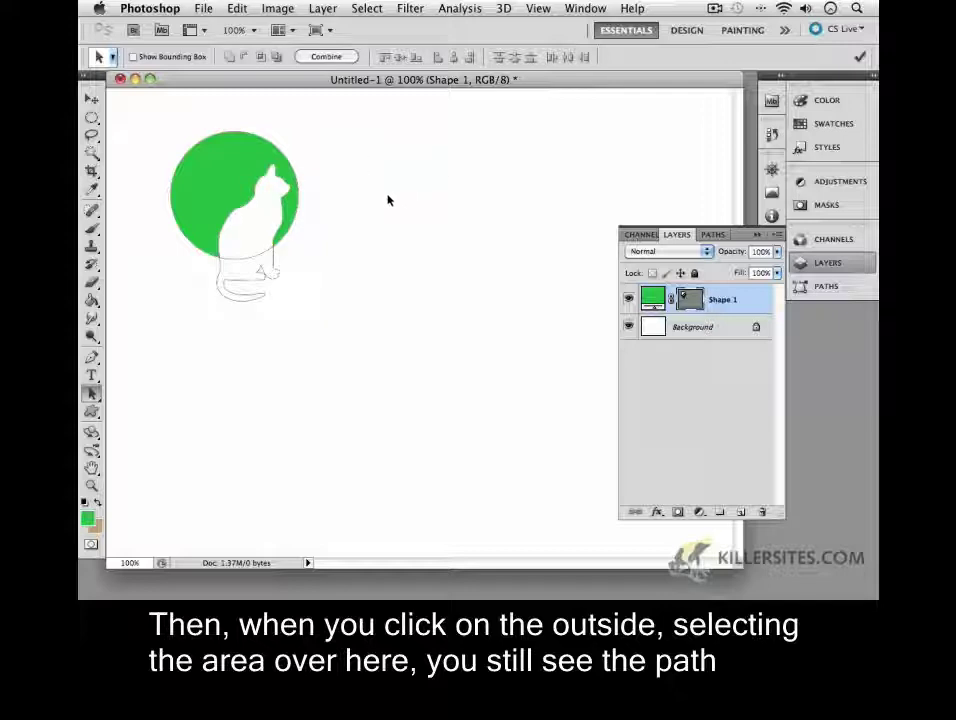
left_click(91, 101)
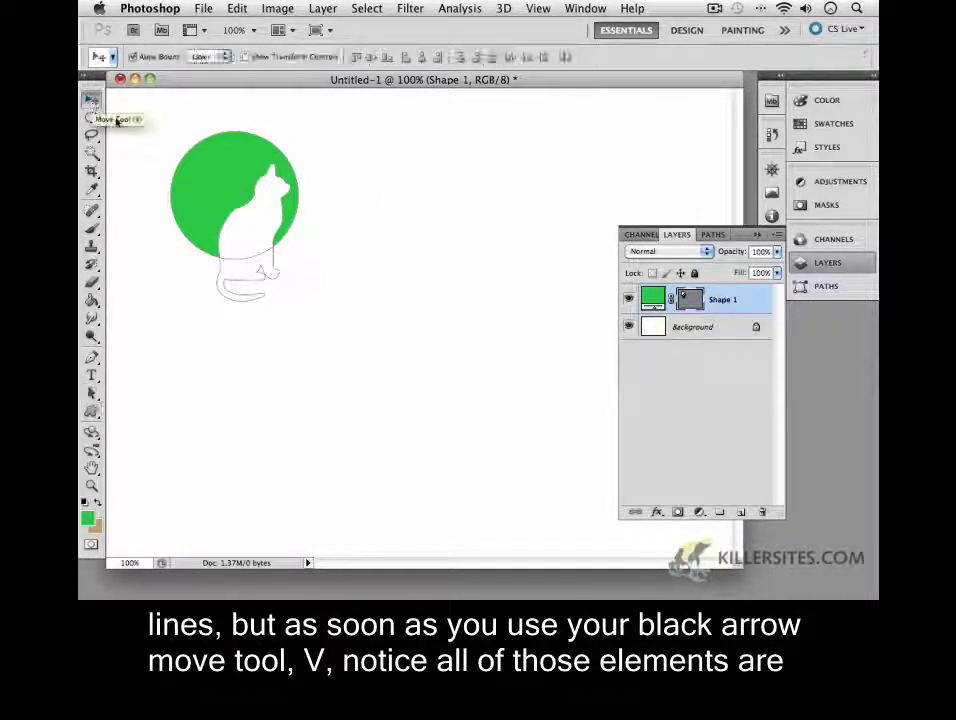
left_click(164, 121)
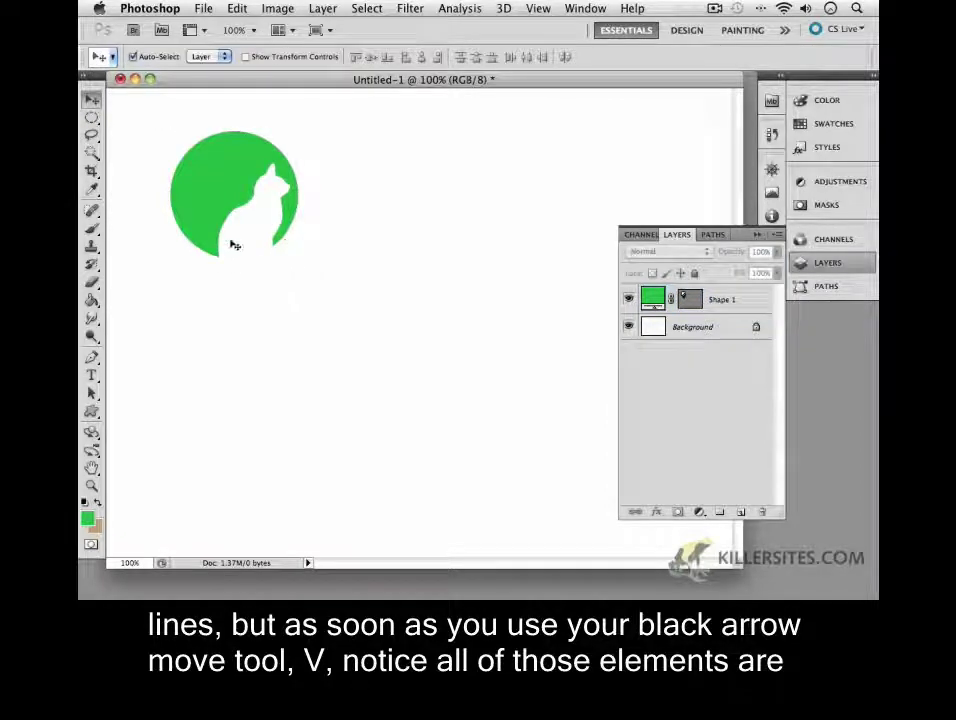